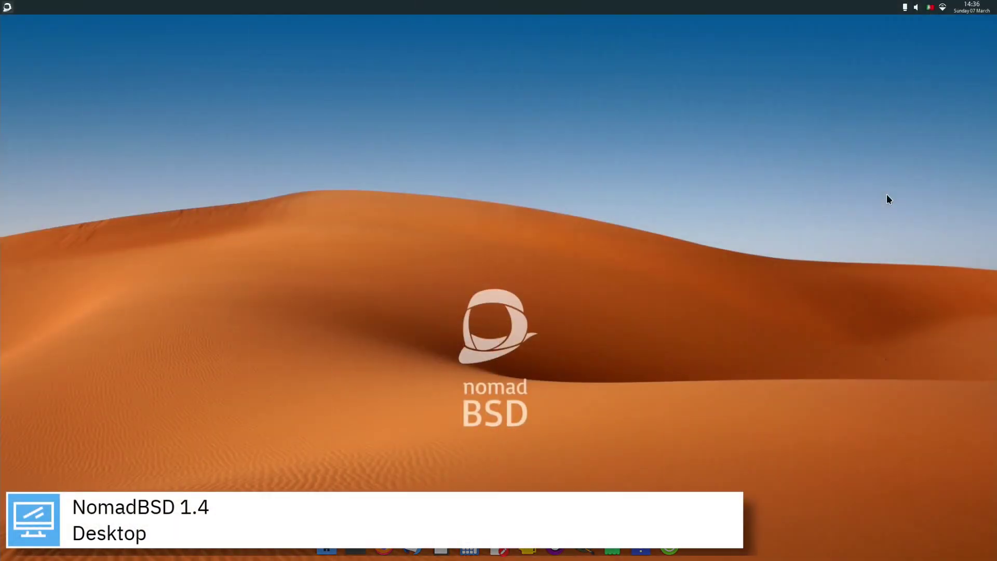
Step: Check today's date in the calendar, then raise the master volume from 11% to 61% in DSBMixer
click(966, 9)
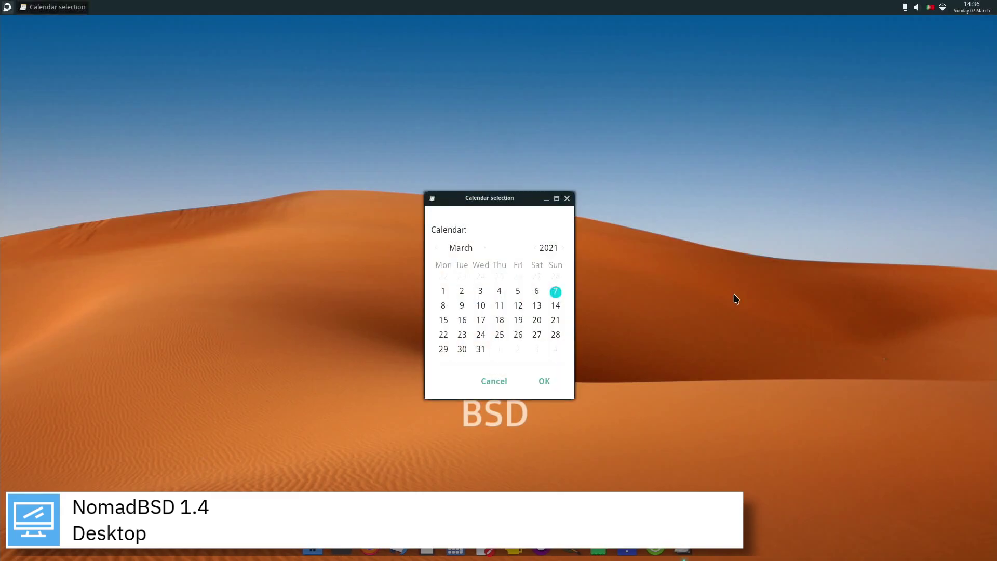
click(567, 198)
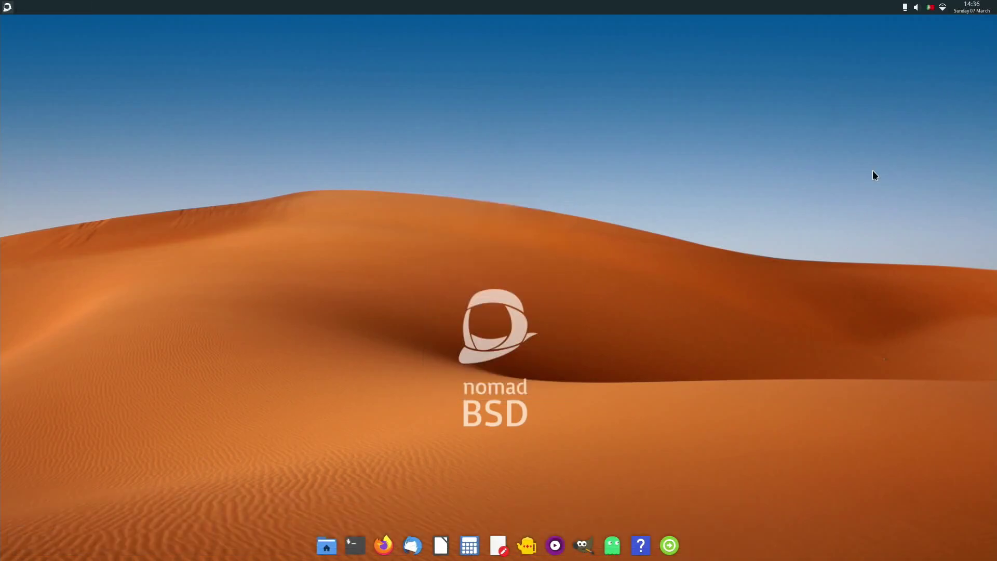
click(946, 10)
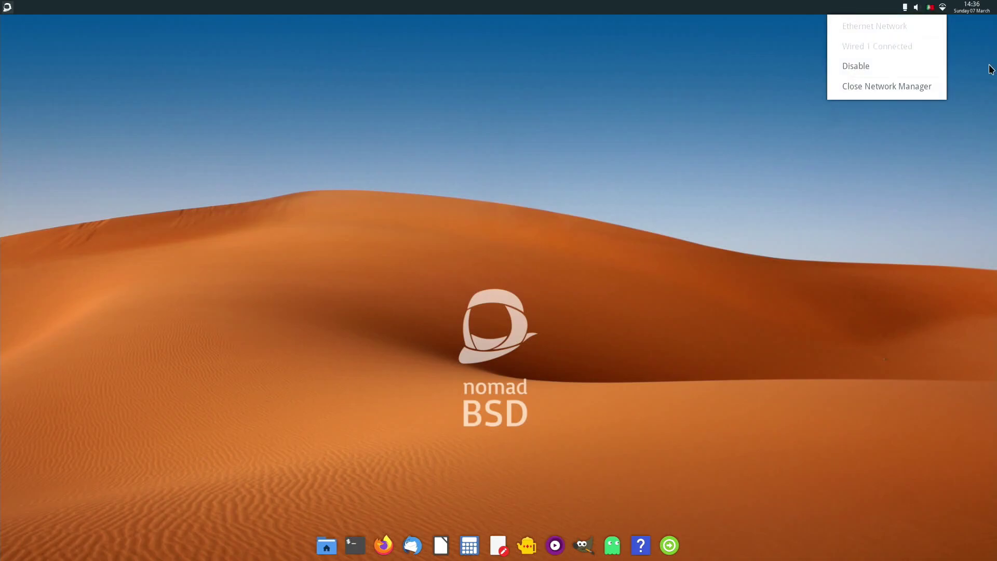
click(990, 68)
click(917, 7)
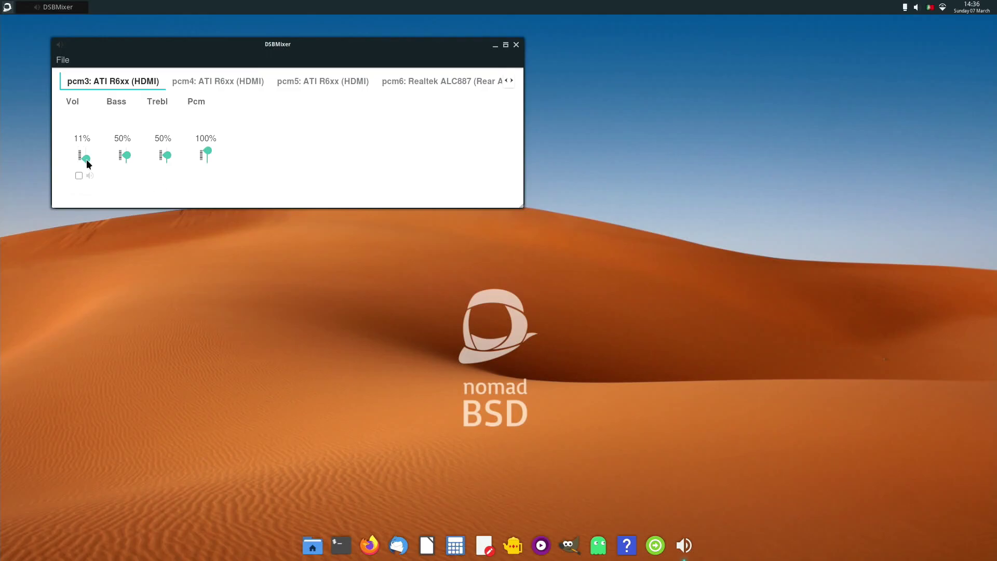
drag(83, 158, 83, 156)
click(516, 45)
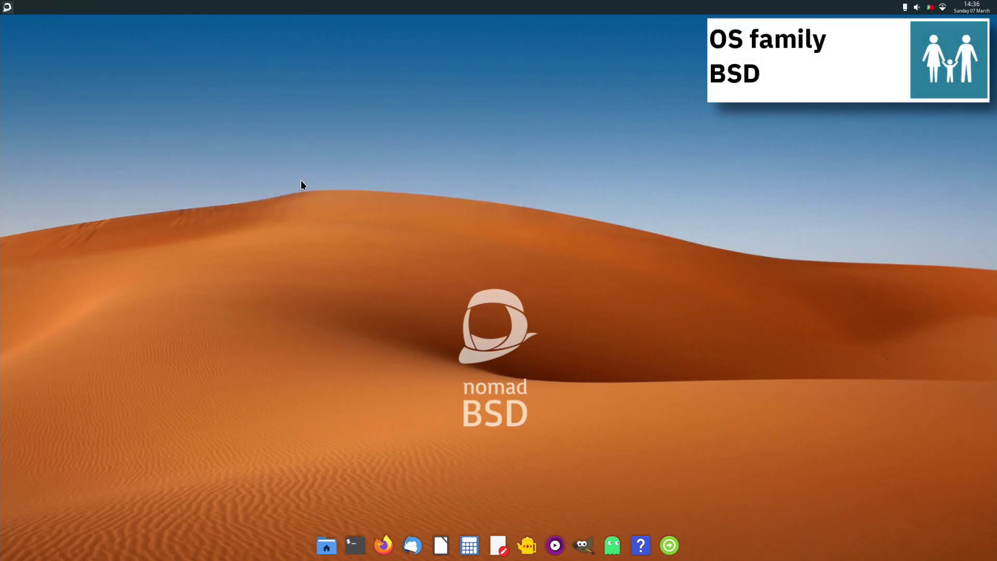
Step: Open and dismiss the desktop menu, logout dialog and application menu, leaving the desktop clear
right_click(159, 60)
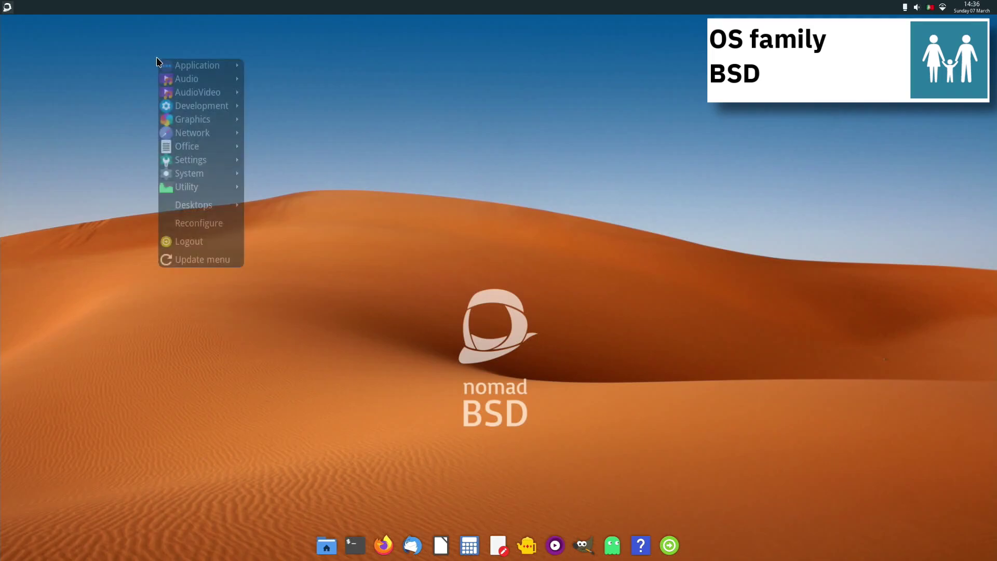
click(29, 178)
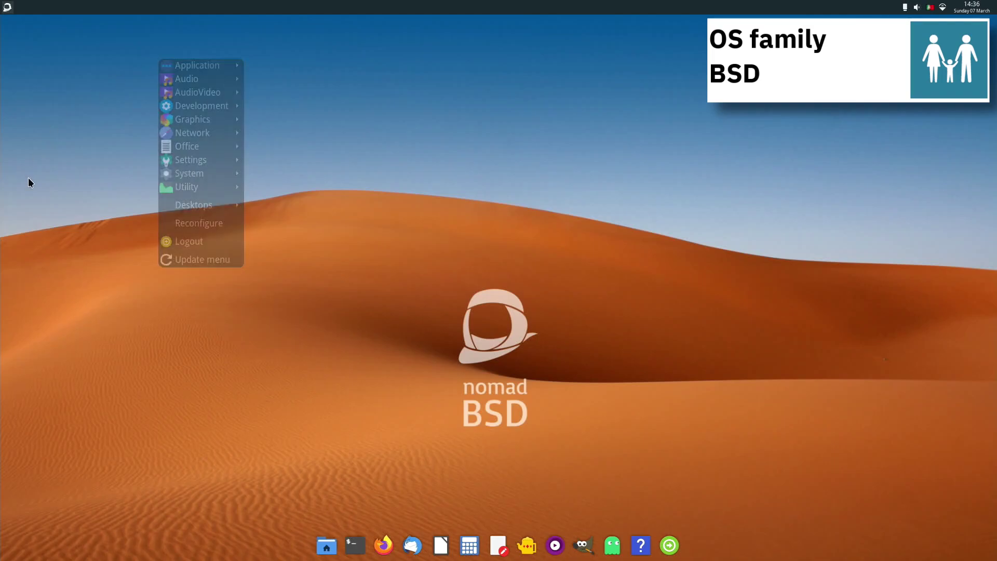
click(673, 541)
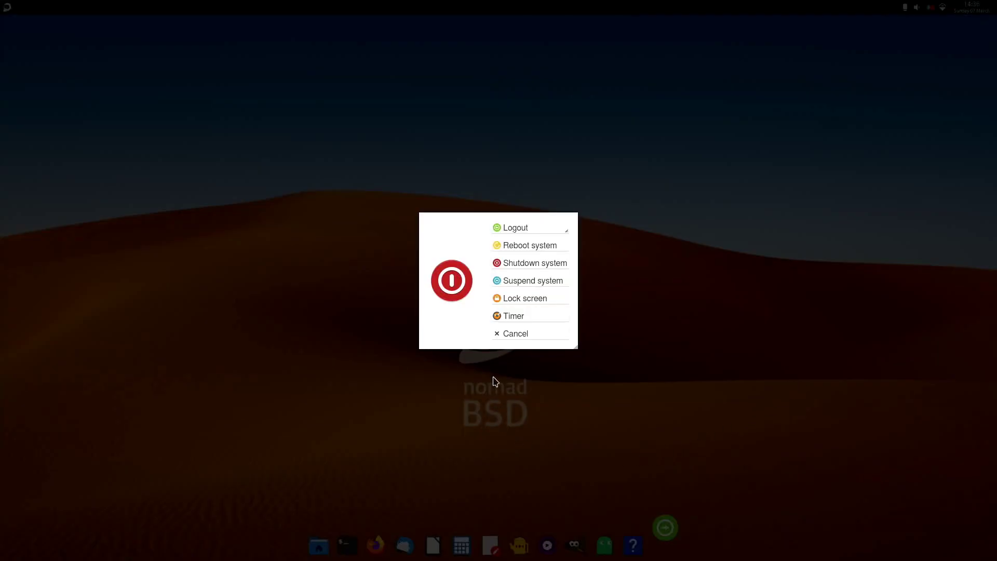
click(506, 334)
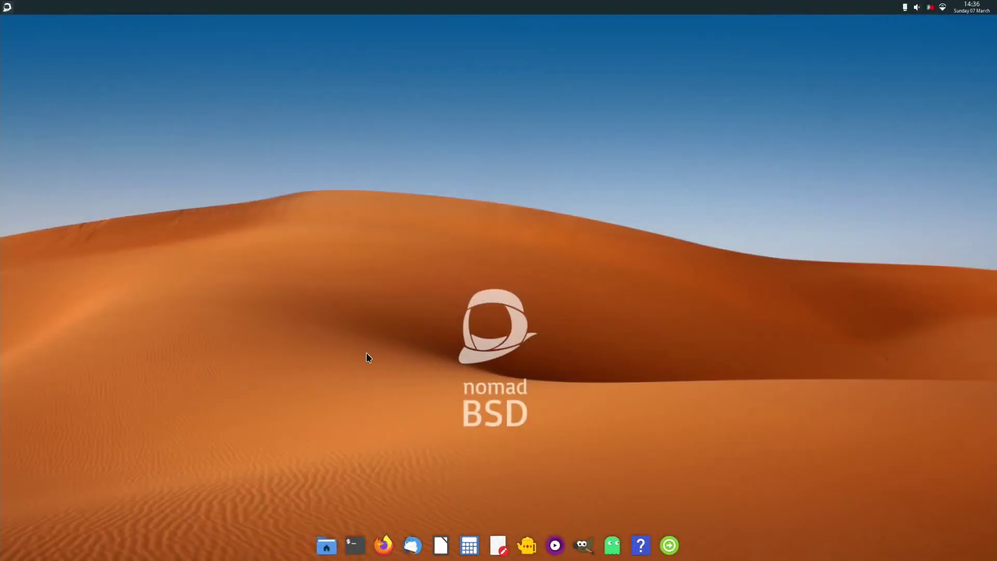
click(7, 8)
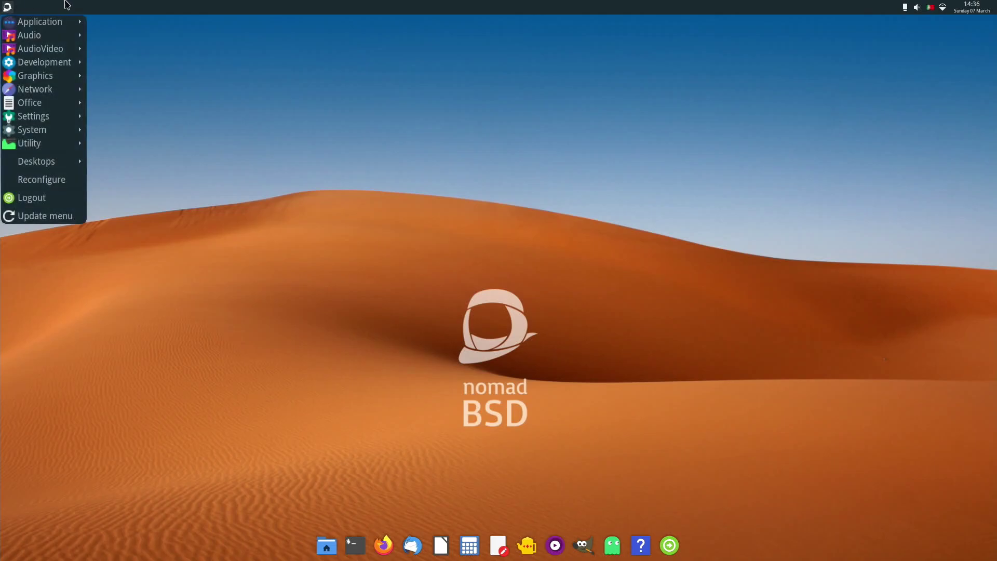
click(143, 99)
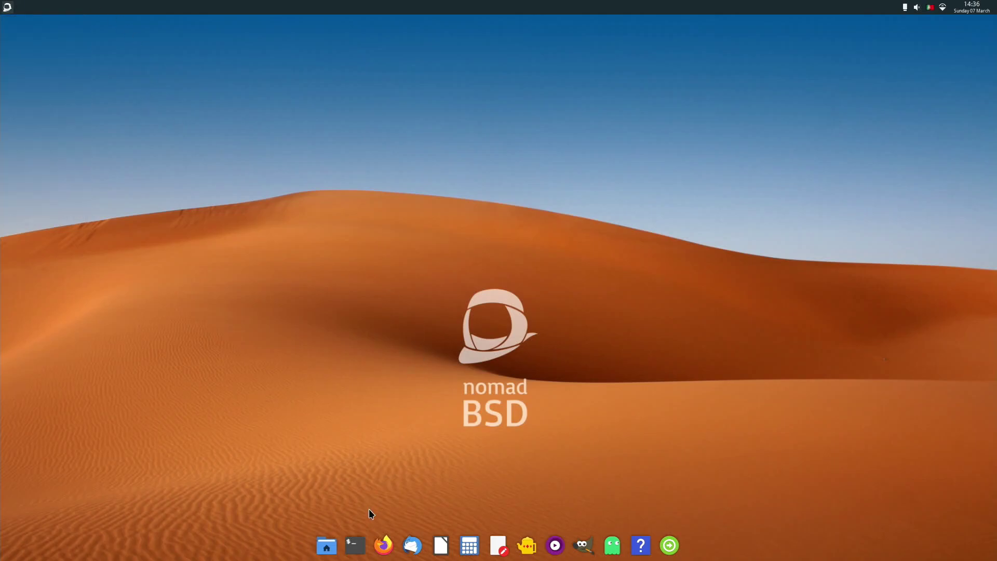
Step: Launch the Sakura terminal and the PCManFM home folder, arrange both windows, and Alt+Tab between them
click(362, 537)
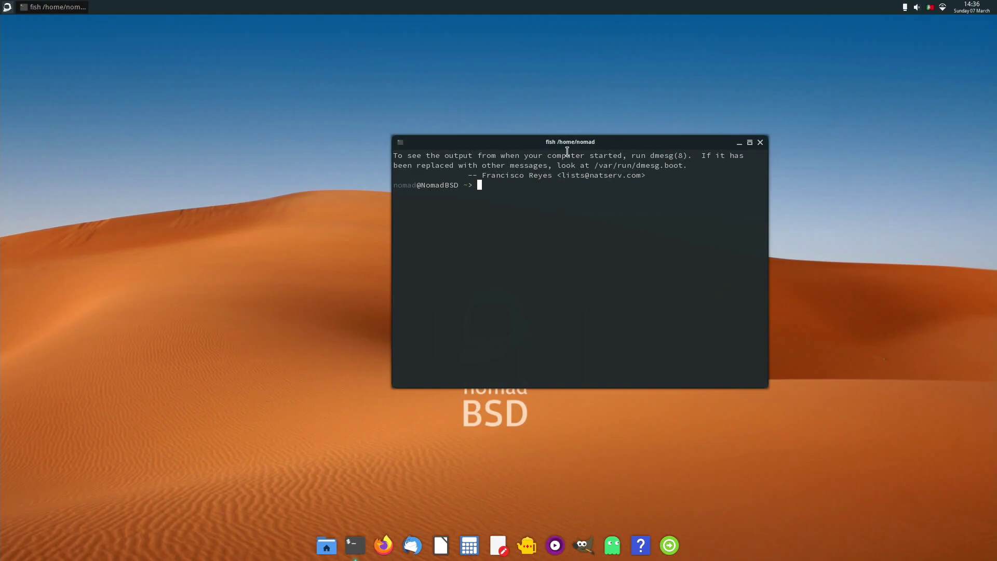
drag(569, 145, 361, 92)
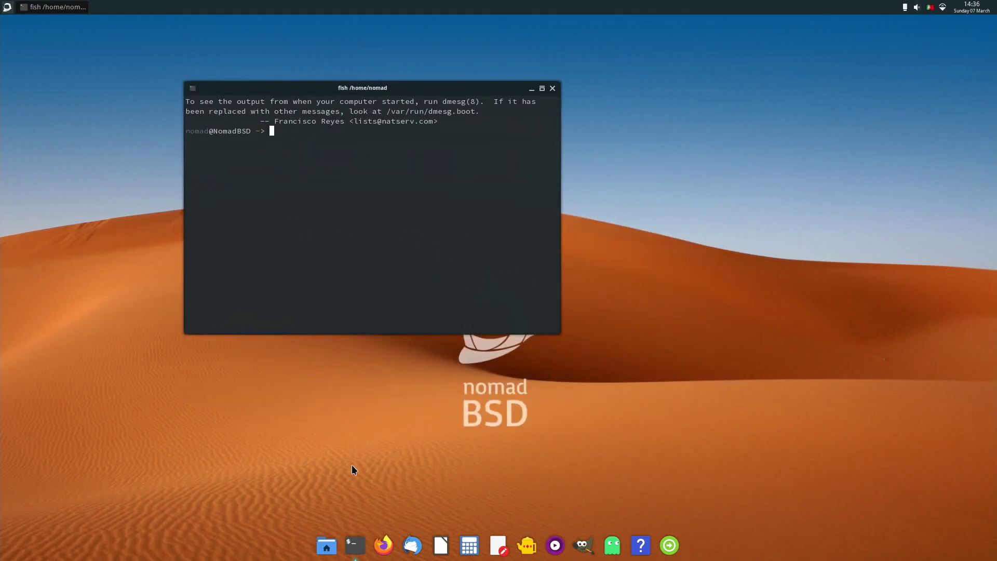
click(326, 546)
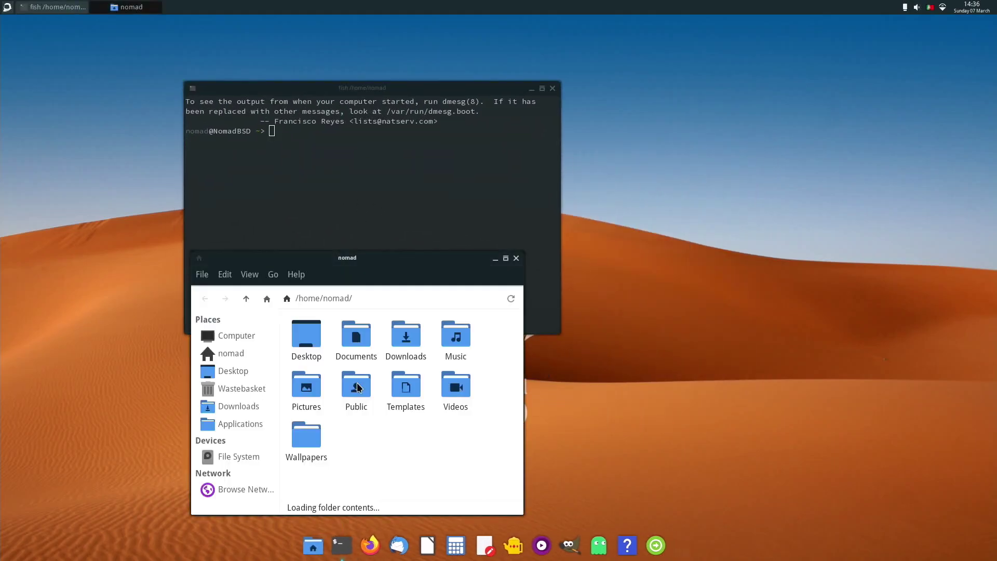
drag(364, 257, 489, 176)
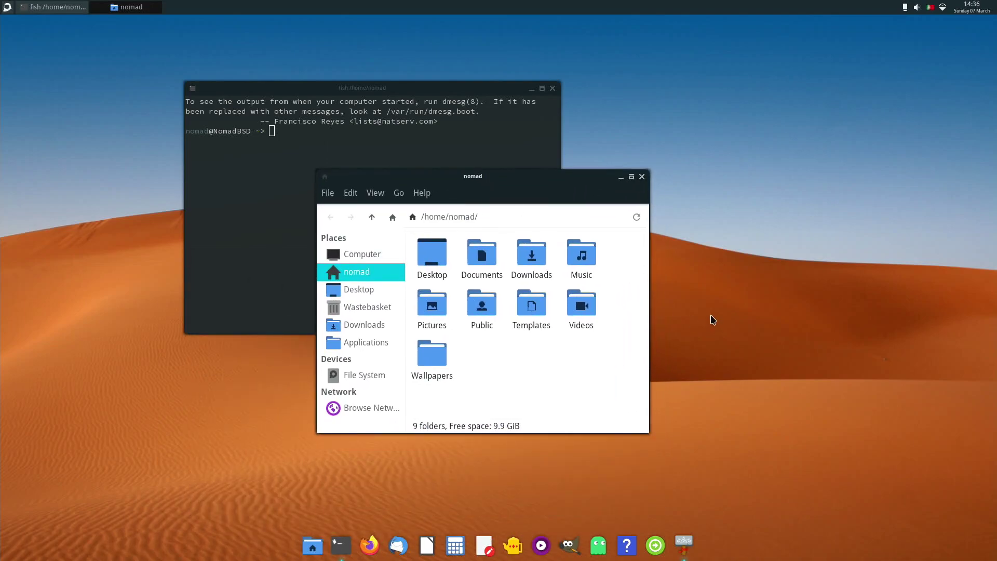
key(alt+Tab)
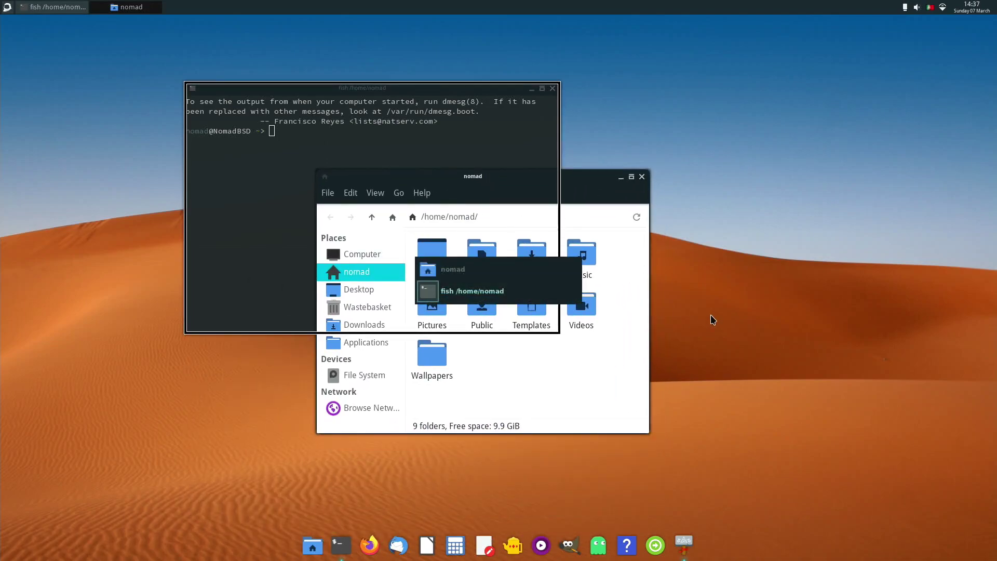
key(alt+Tab)
key(alt+Tab)
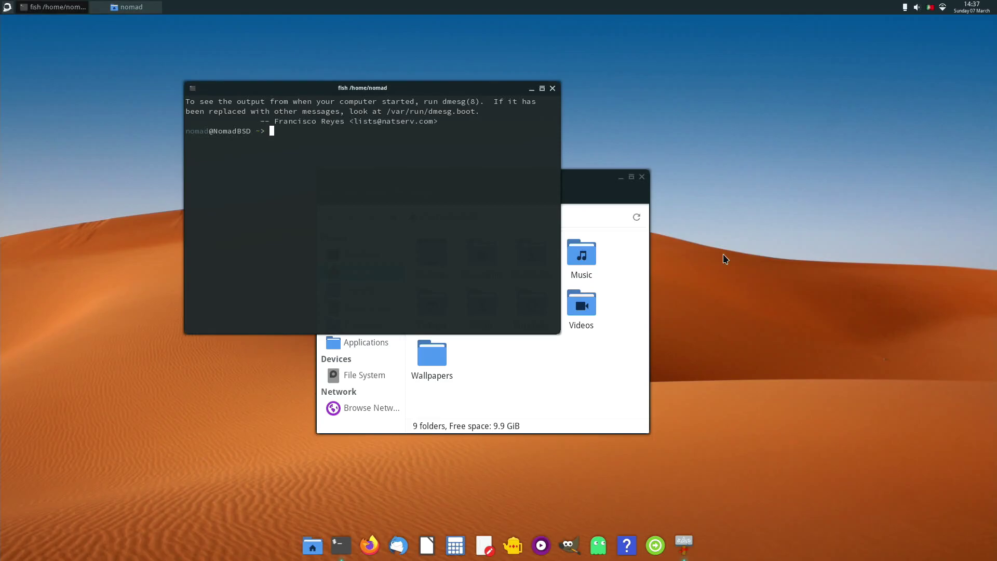
Step: Close the terminal, move the file manager up and left, and browse its menus
click(552, 88)
drag(544, 181, 430, 117)
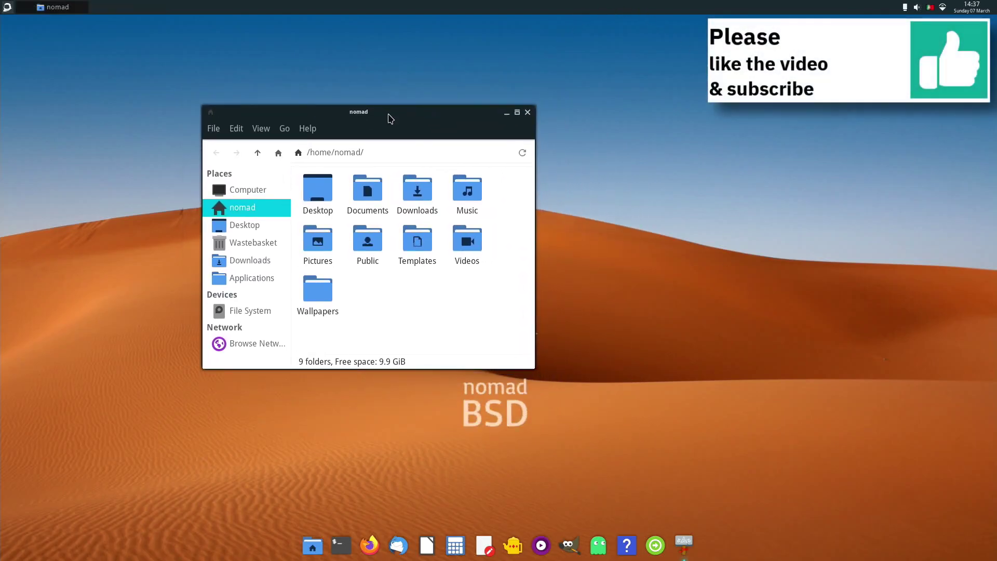
click(308, 130)
mouse_move(280, 135)
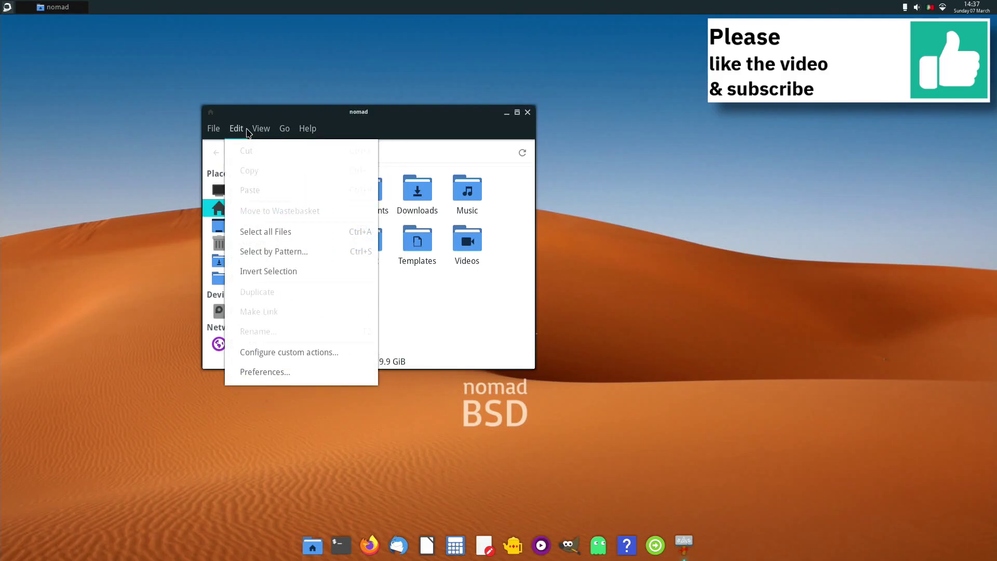
mouse_move(220, 132)
click(269, 98)
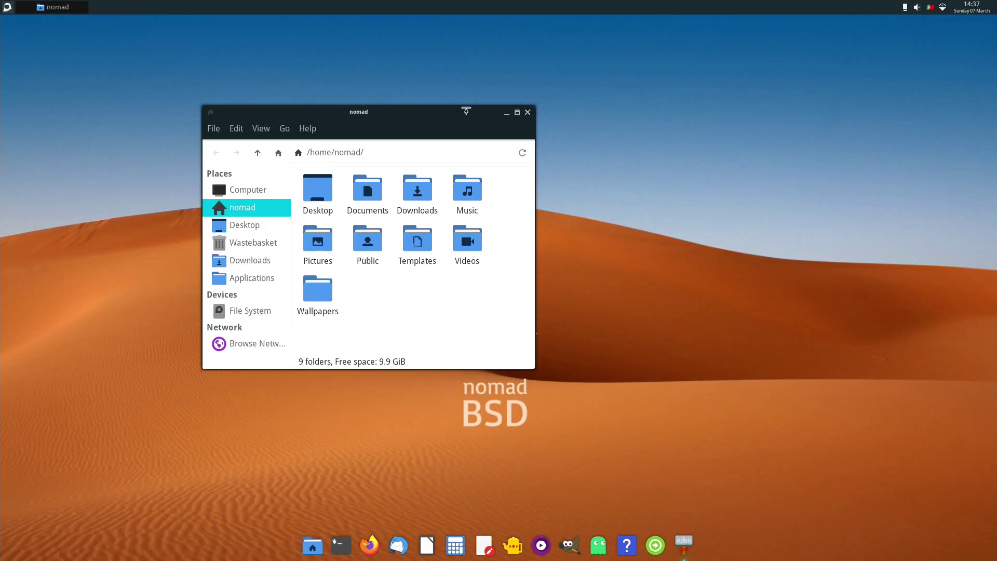
Step: Maximize the file manager, restore it to a smaller window, then minimize it
click(517, 112)
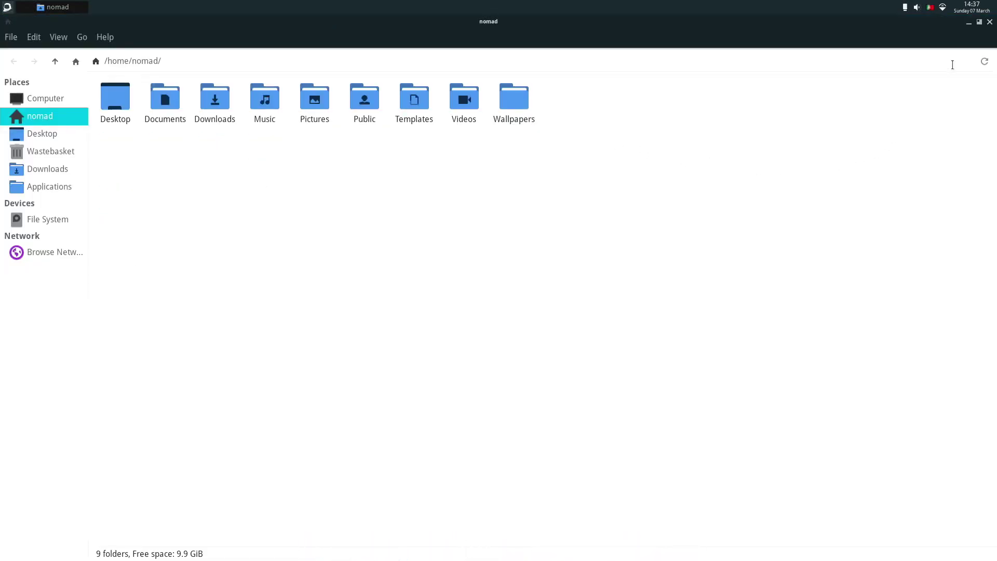
click(980, 22)
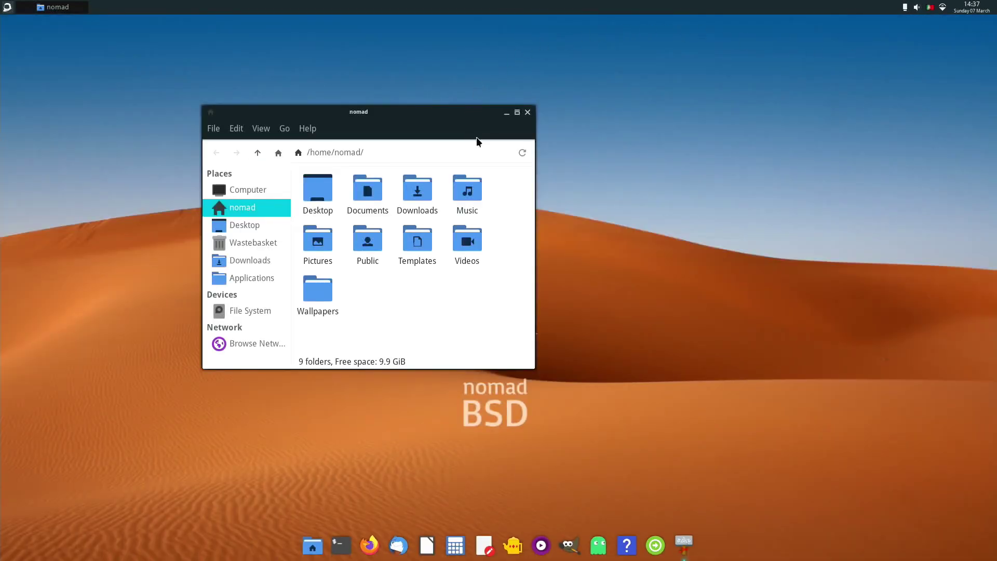
click(507, 113)
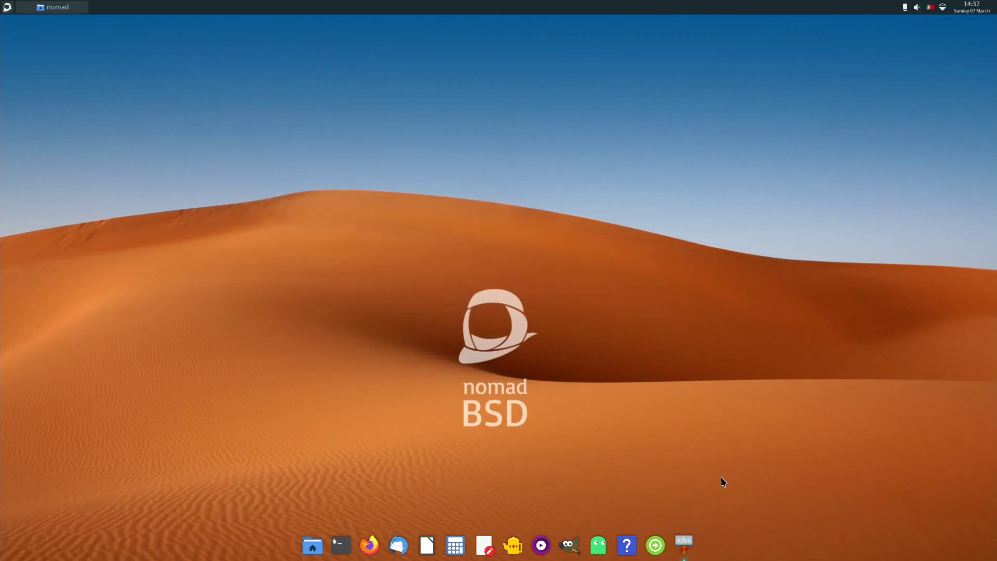
Step: Switch back to the home folder window with Alt+Tab
key(alt+Tab)
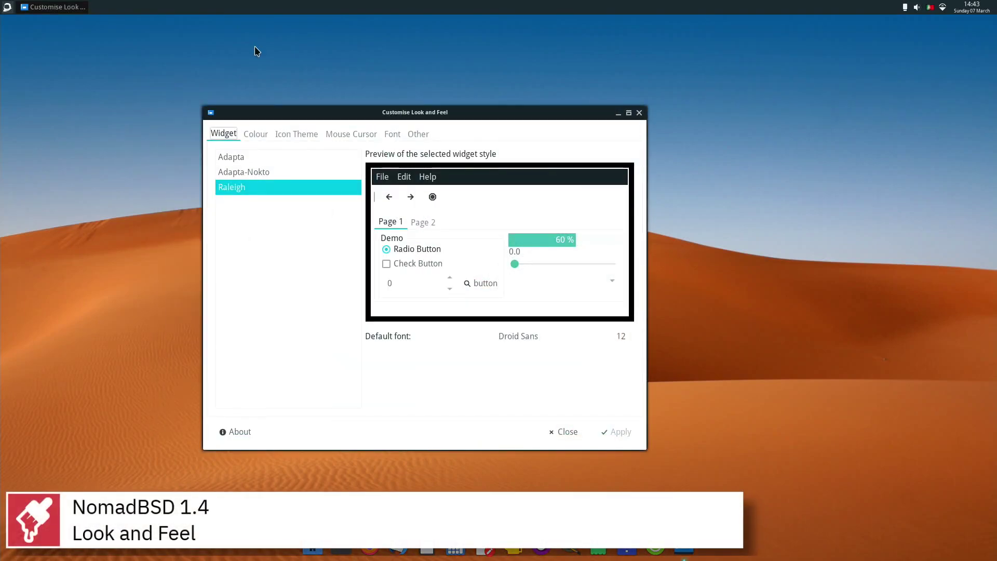
Step: Browse LXAppearance's Colour, Icon Theme, Mouse Cursor, Font and Other pages without changing anything
click(258, 133)
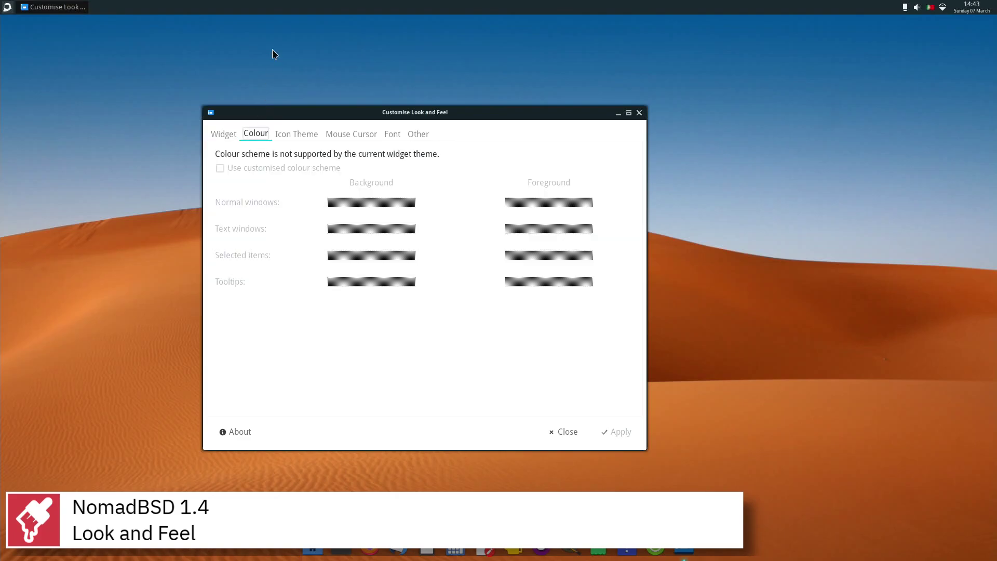
click(294, 133)
click(351, 134)
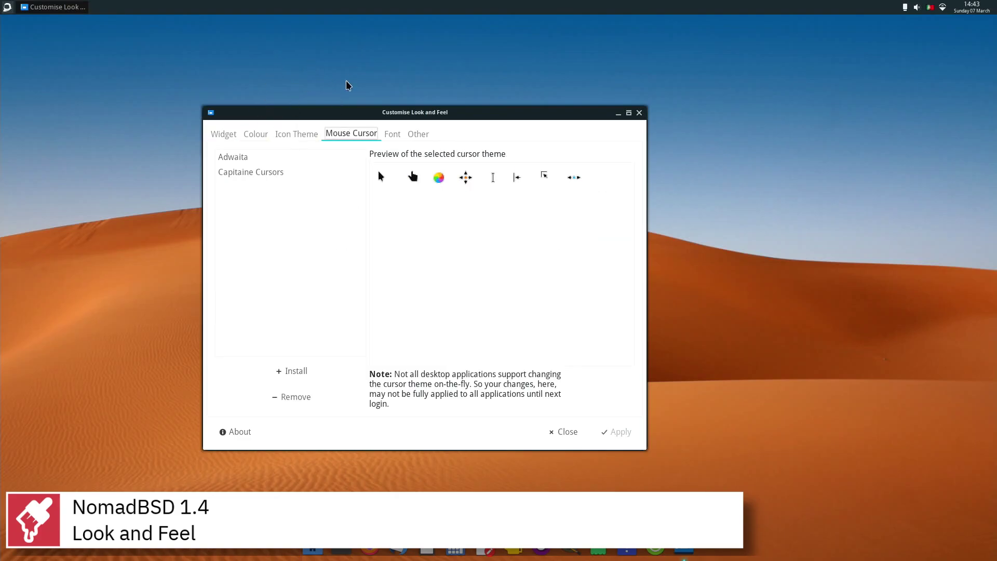
click(392, 134)
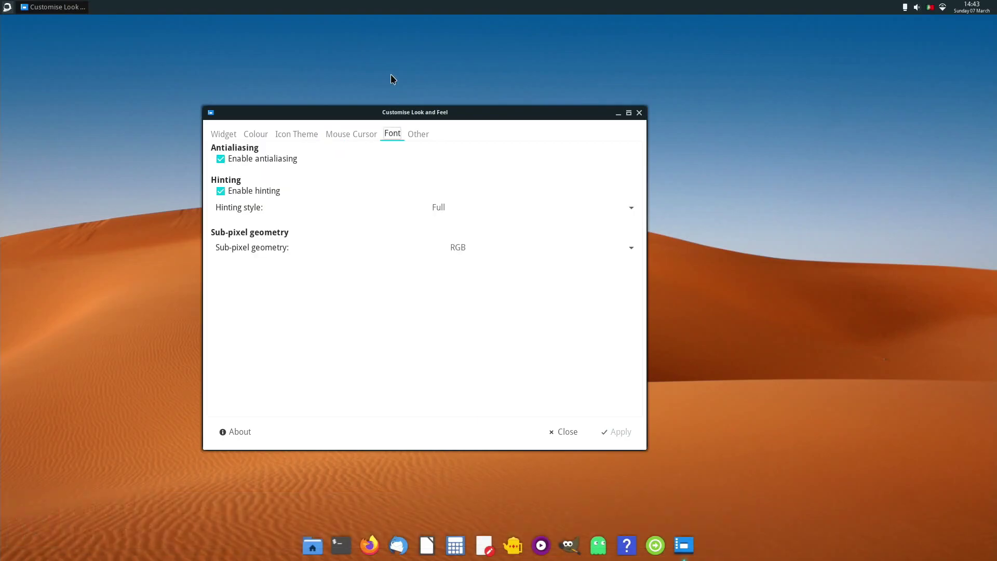
click(418, 135)
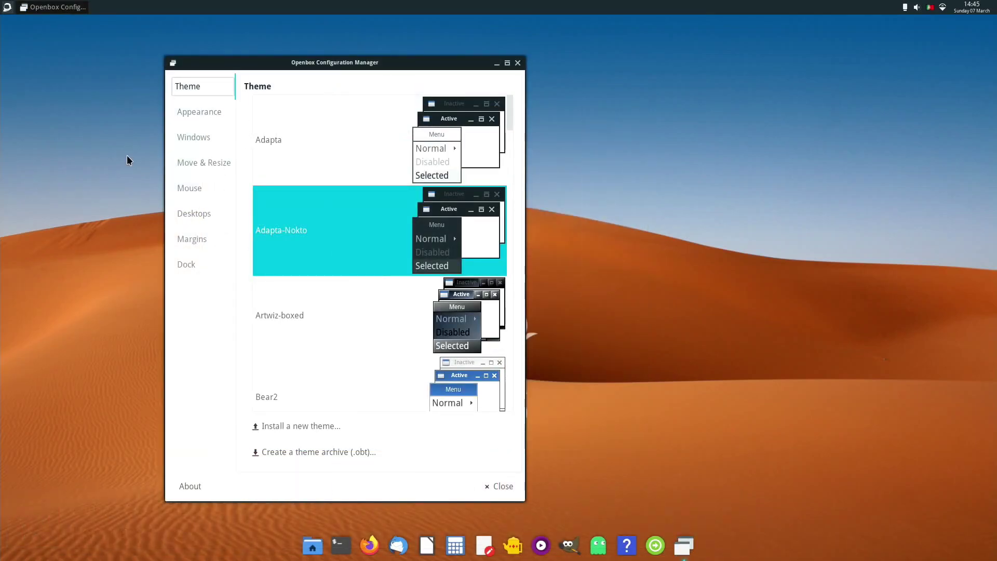
Step: Step through the Appearance, Windows, Move & Resize, Mouse, Desktops, Margins and Dock pages
click(189, 114)
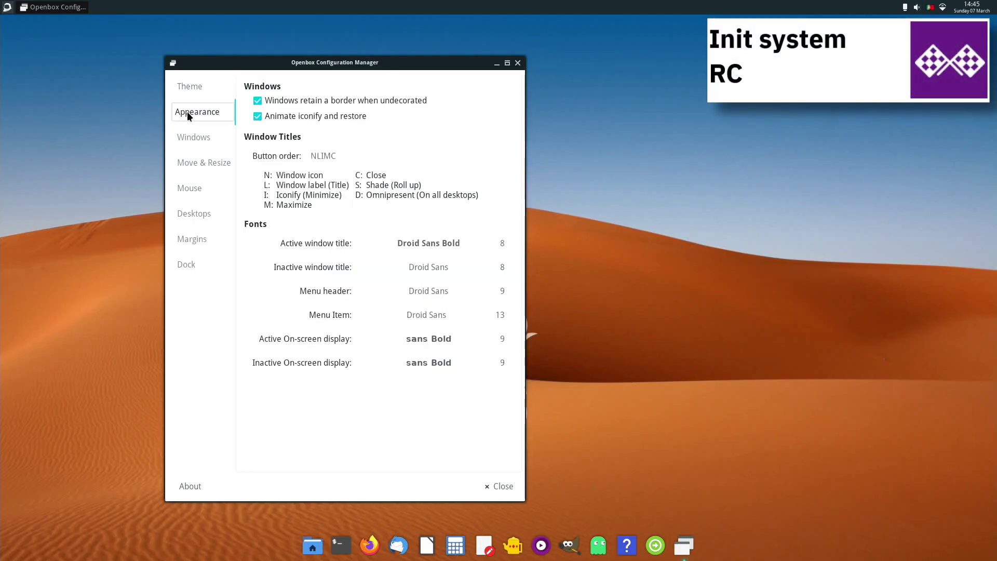
click(176, 139)
click(183, 163)
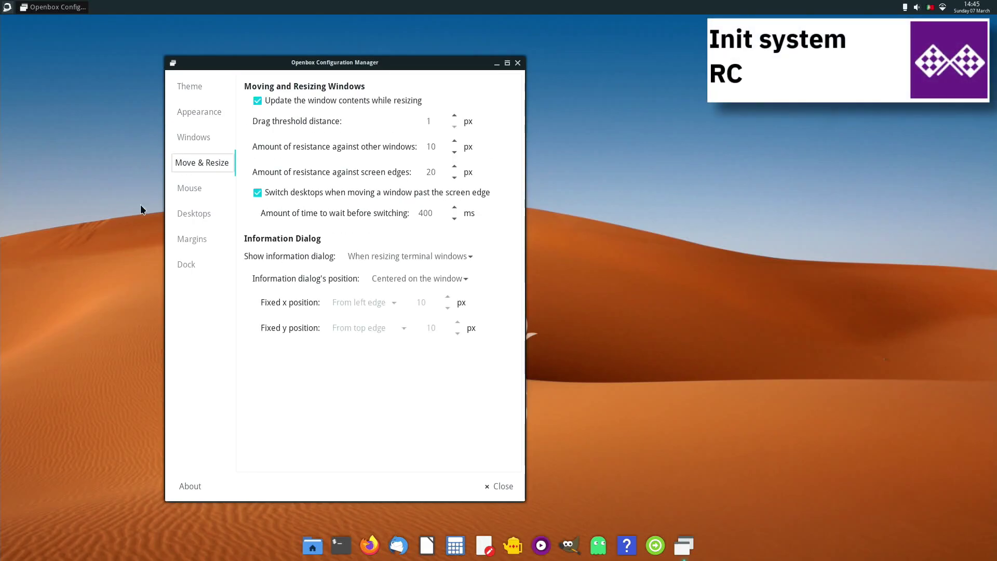
click(188, 188)
click(172, 215)
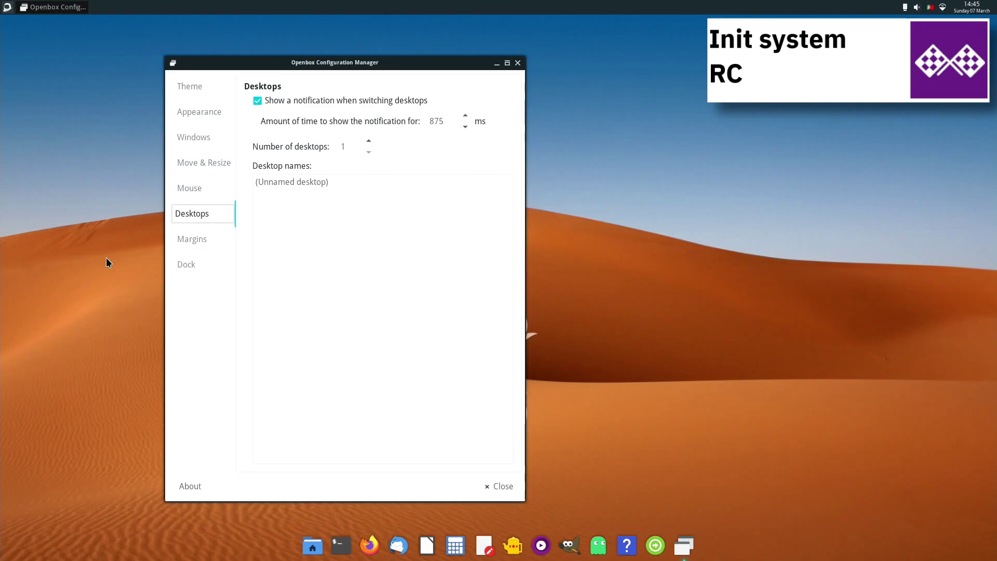
click(175, 240)
click(177, 265)
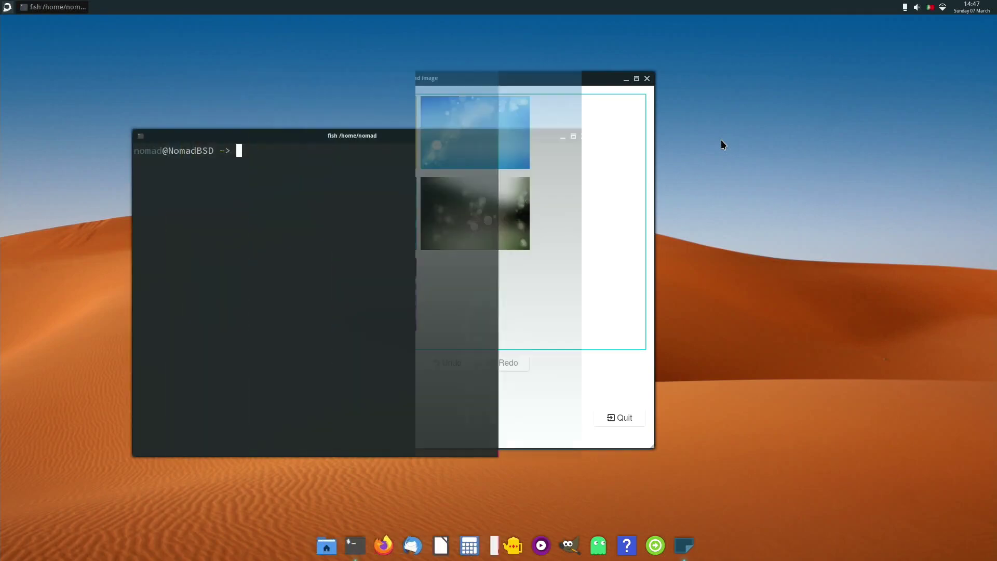
Step: Install screenfetch with 'sudo pkg install screenfetch', confirming with y, then run 'uname -a'
text(sudo )
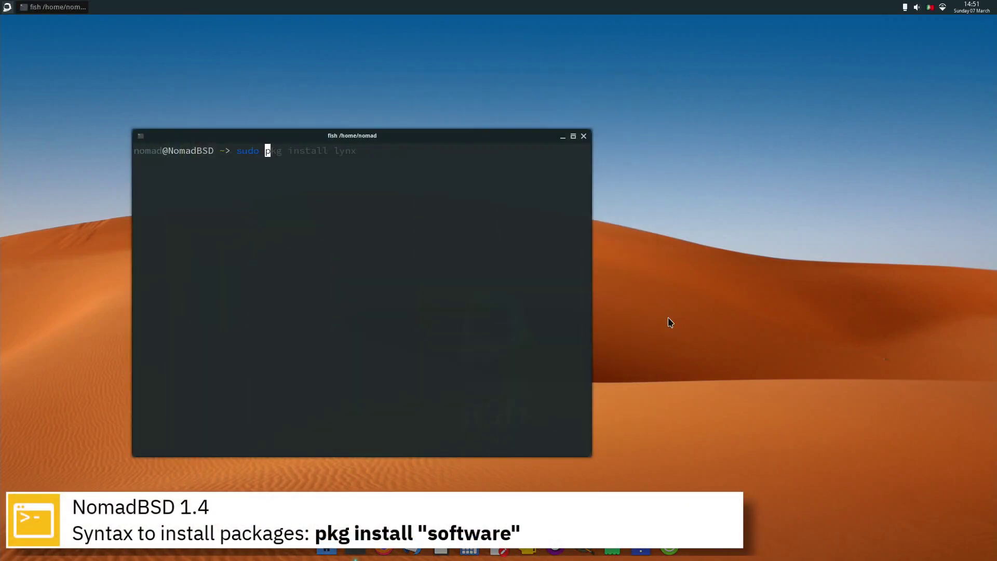
text(pkg install screenf)
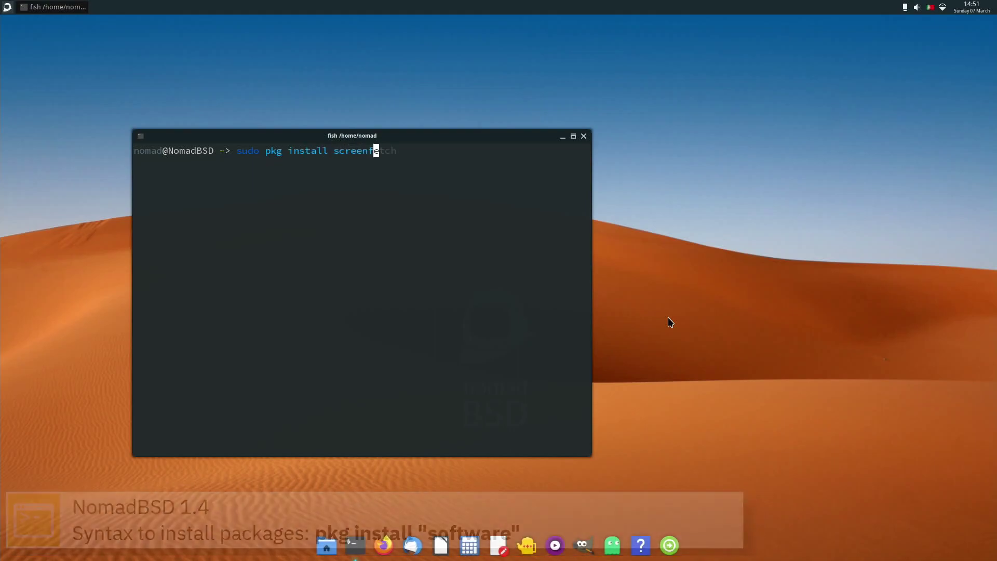
text(etch)
key(Return)
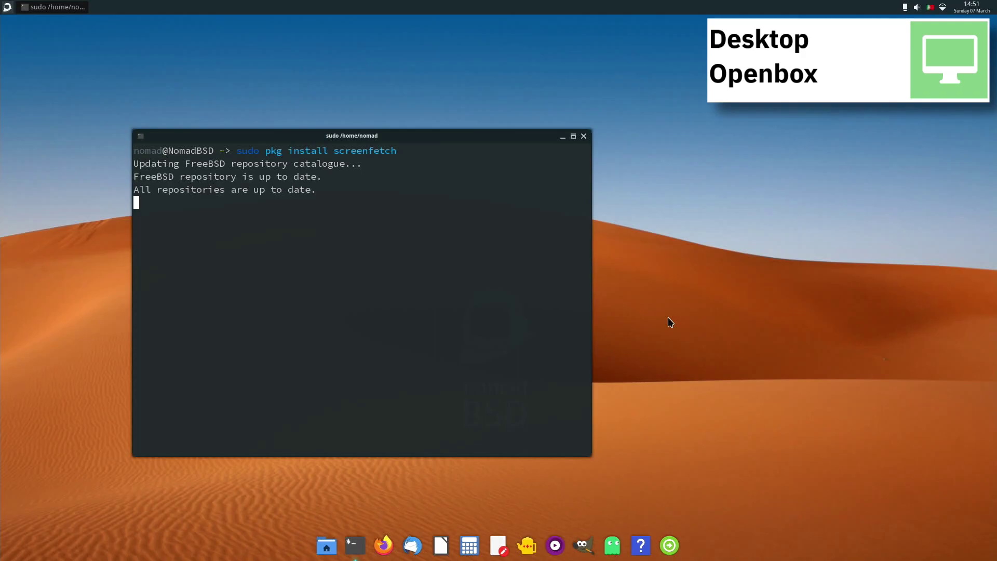
text(y)
key(Return)
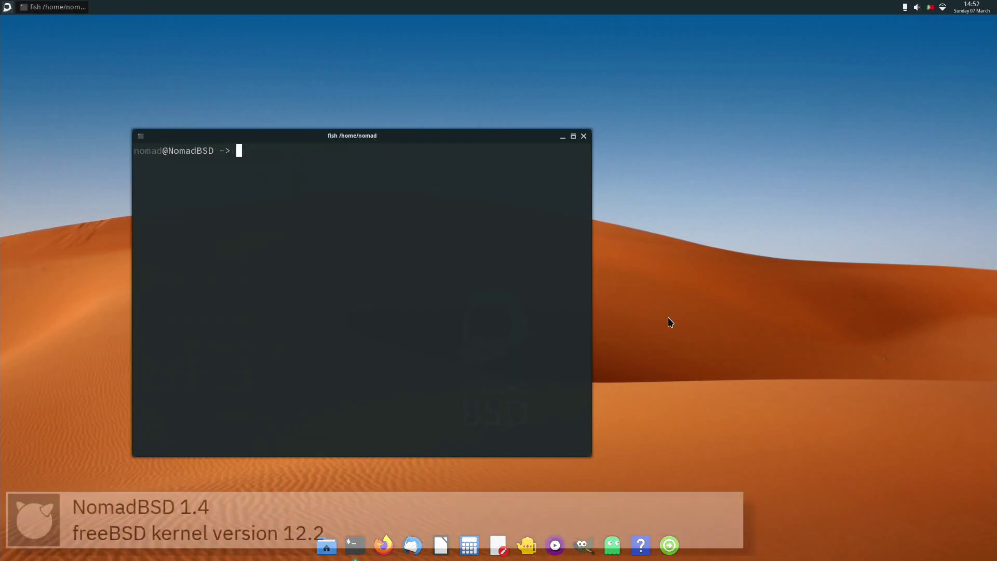
text(uname -)
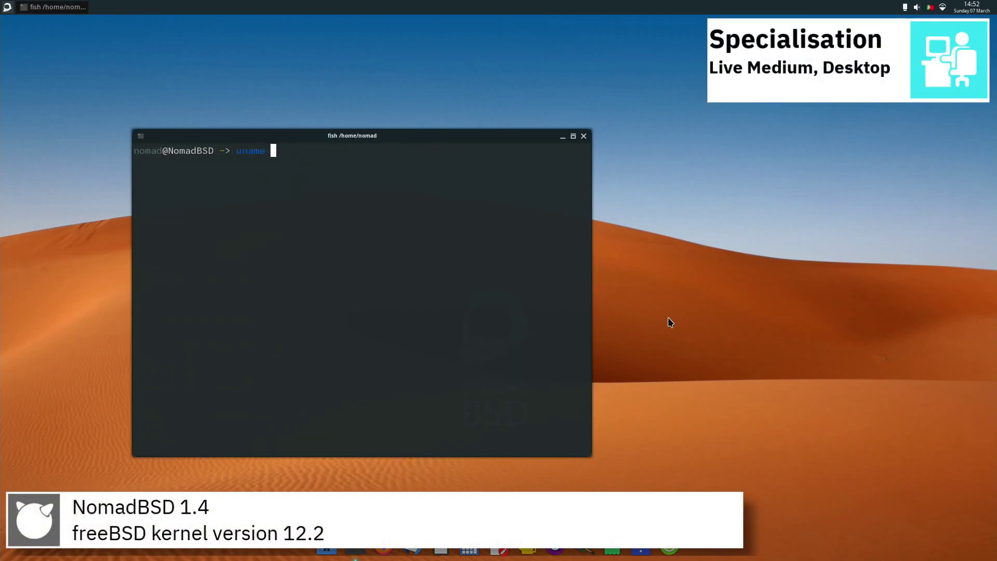
text(a)
key(Return)
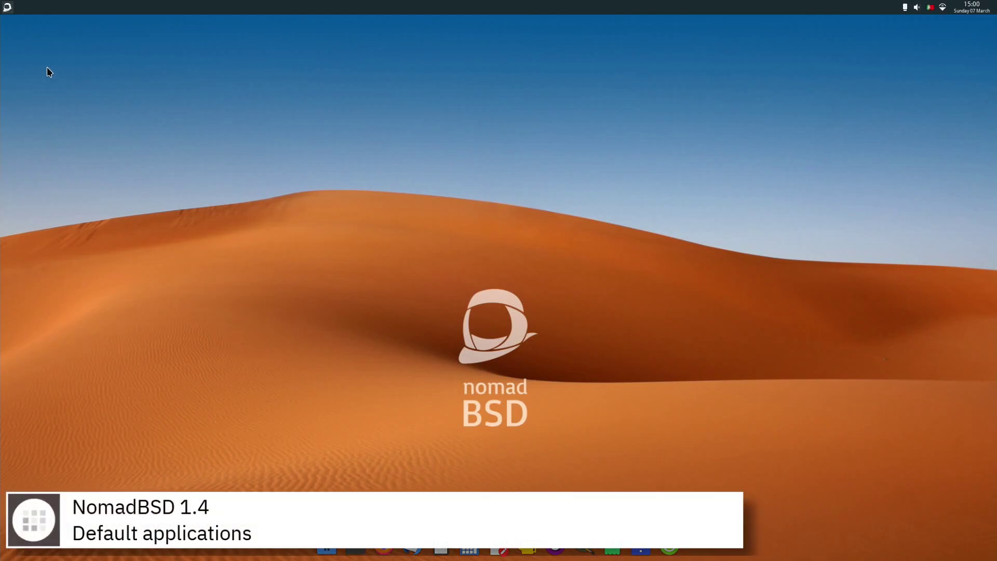
Step: Launch VLC media player from the application menu, then close it
click(7, 8)
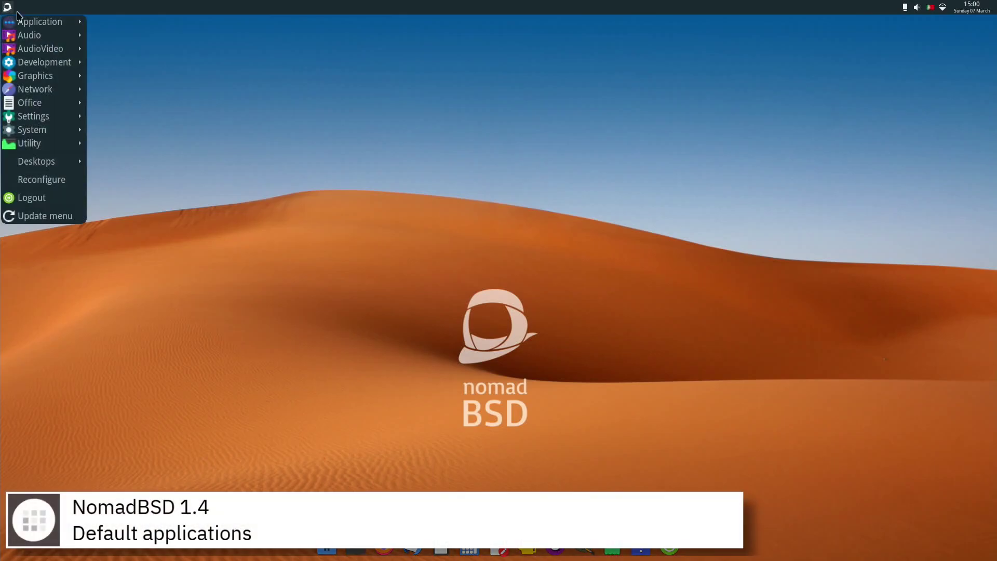
mouse_move(24, 26)
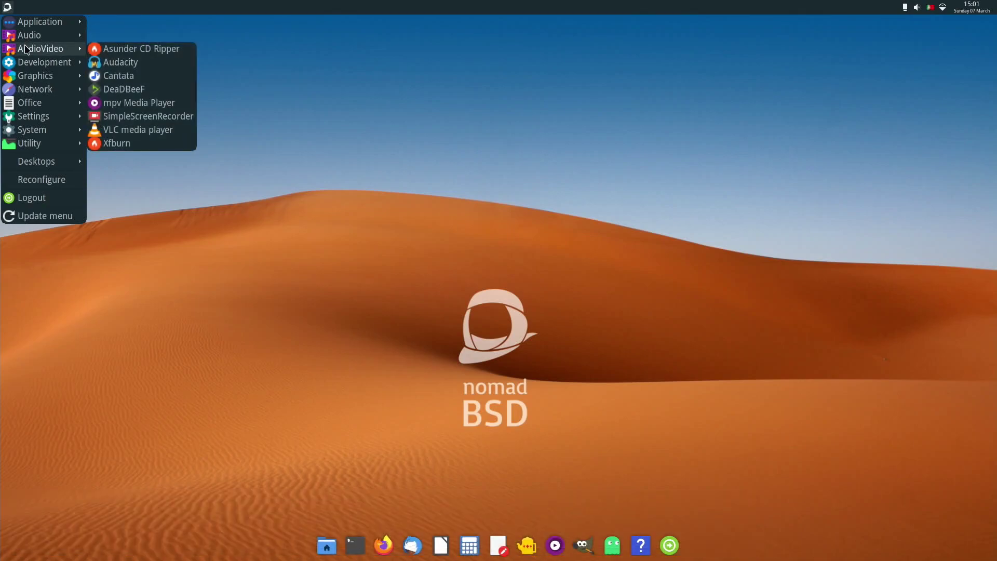
click(137, 130)
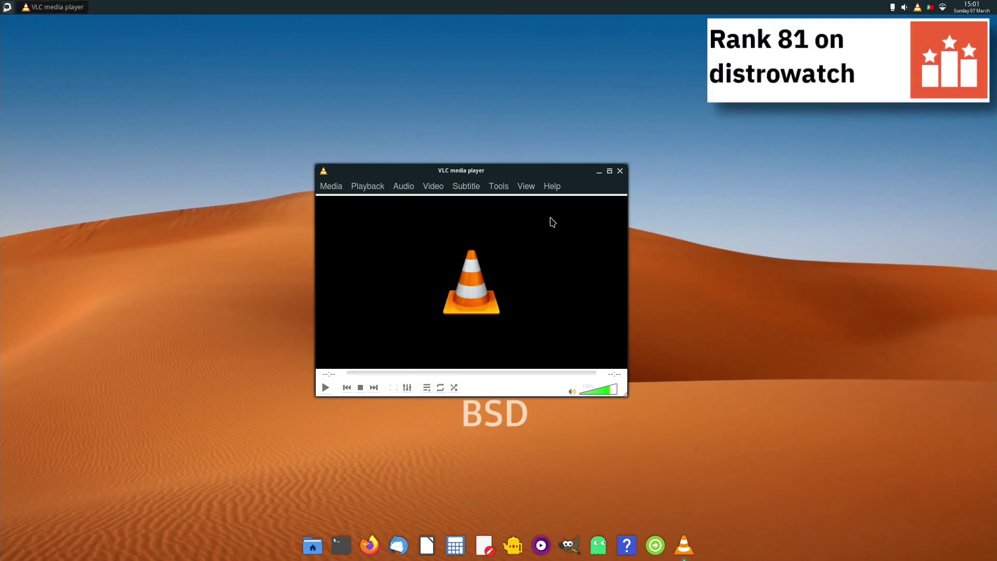
click(620, 171)
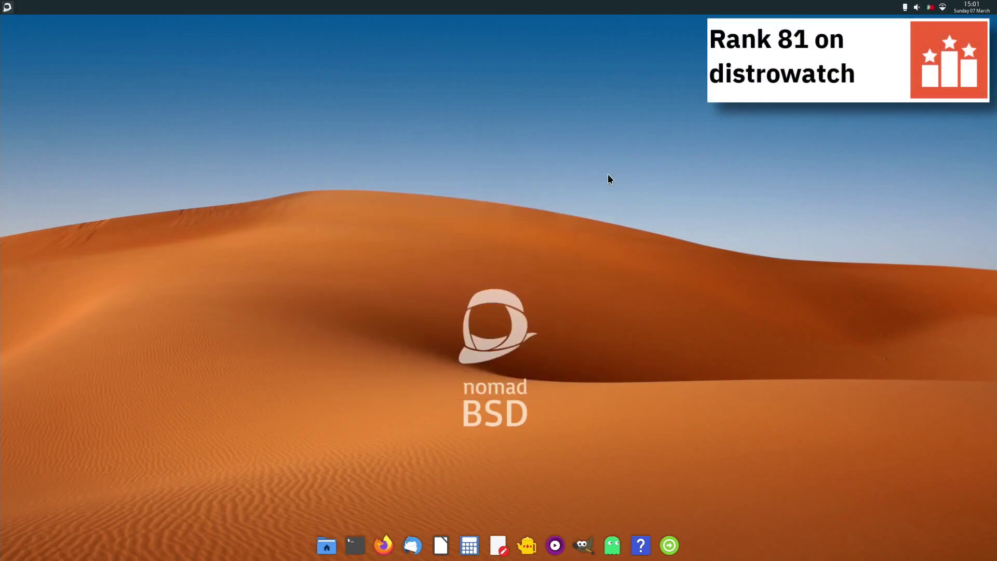
Step: Launch the Geany text editor from the Development menu
click(7, 7)
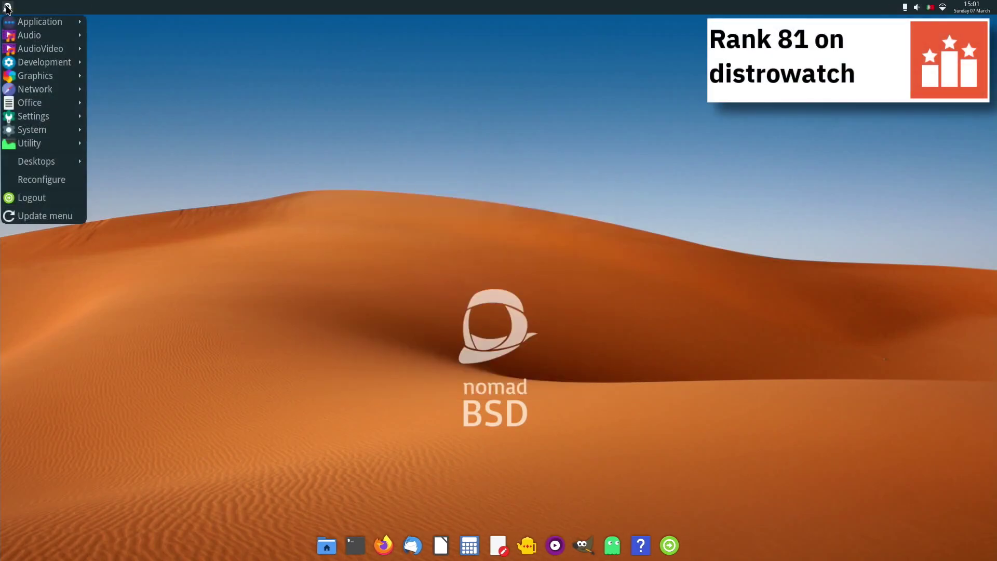
mouse_move(17, 63)
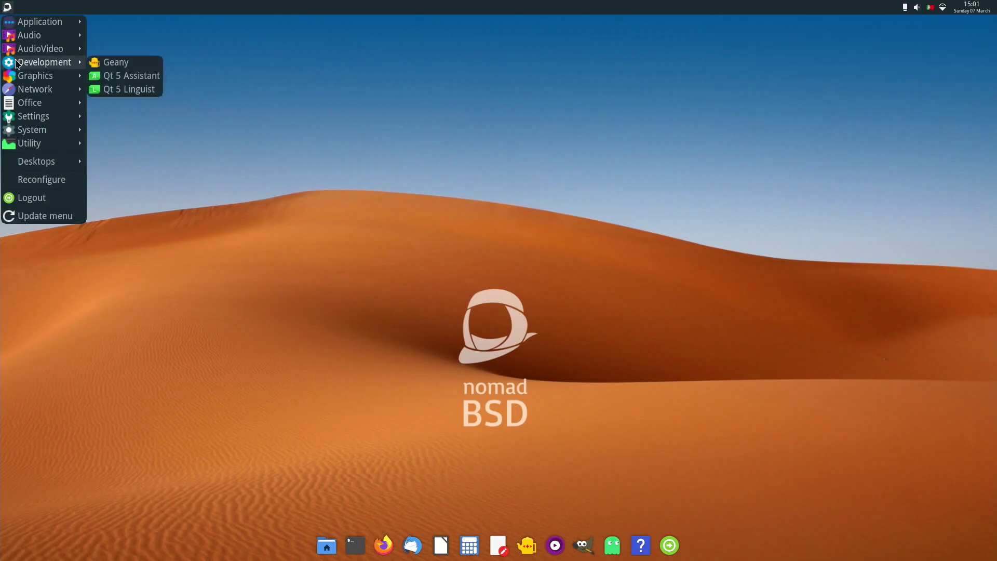
click(92, 53)
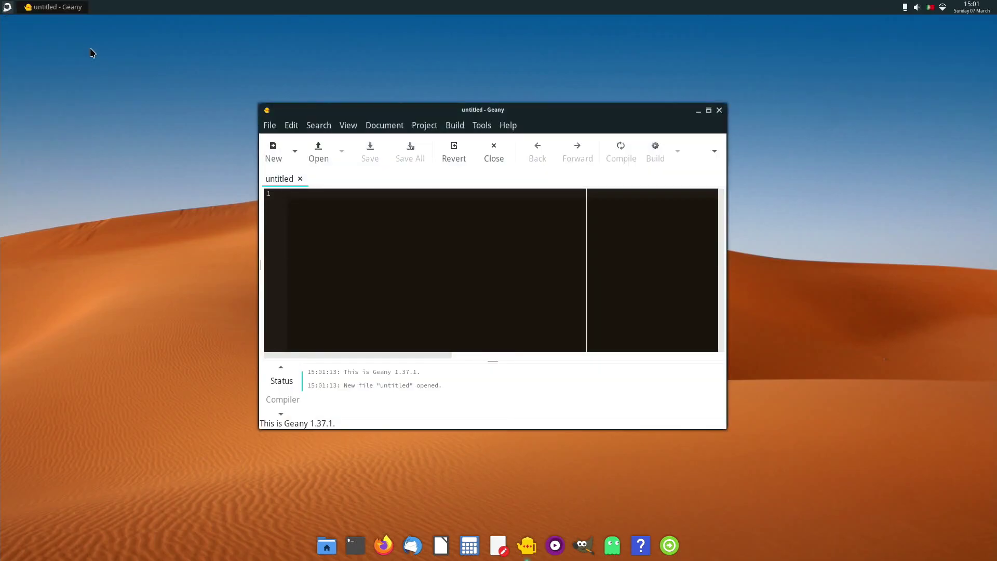
Step: Close Geany, then launch GIMP from the Graphics menu and close it
click(719, 110)
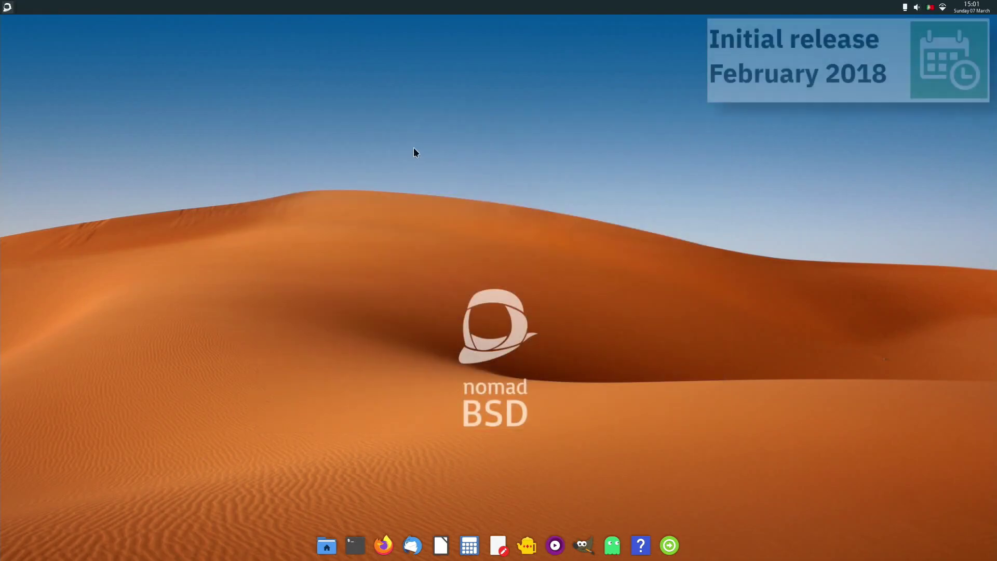
click(7, 8)
mouse_move(20, 79)
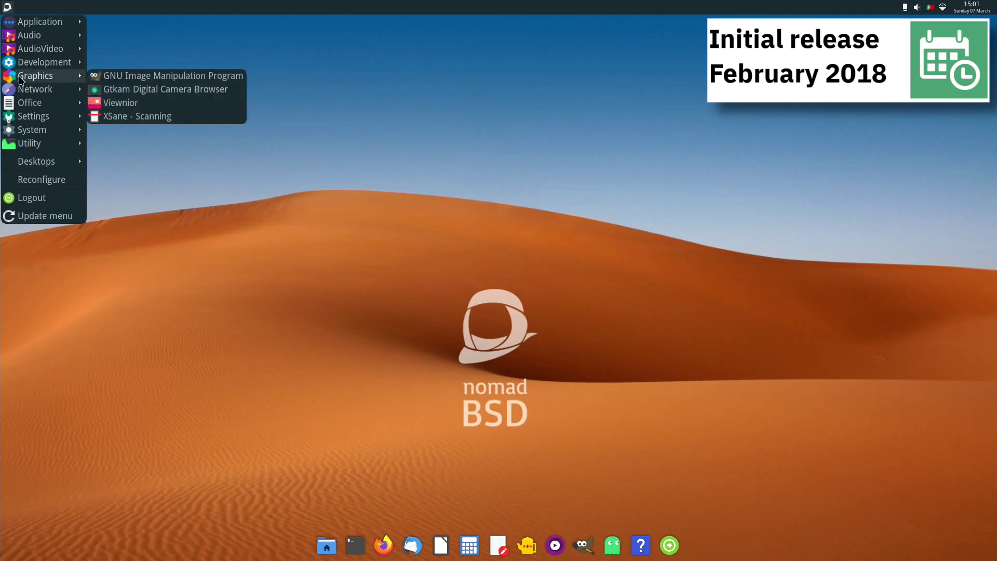
click(91, 73)
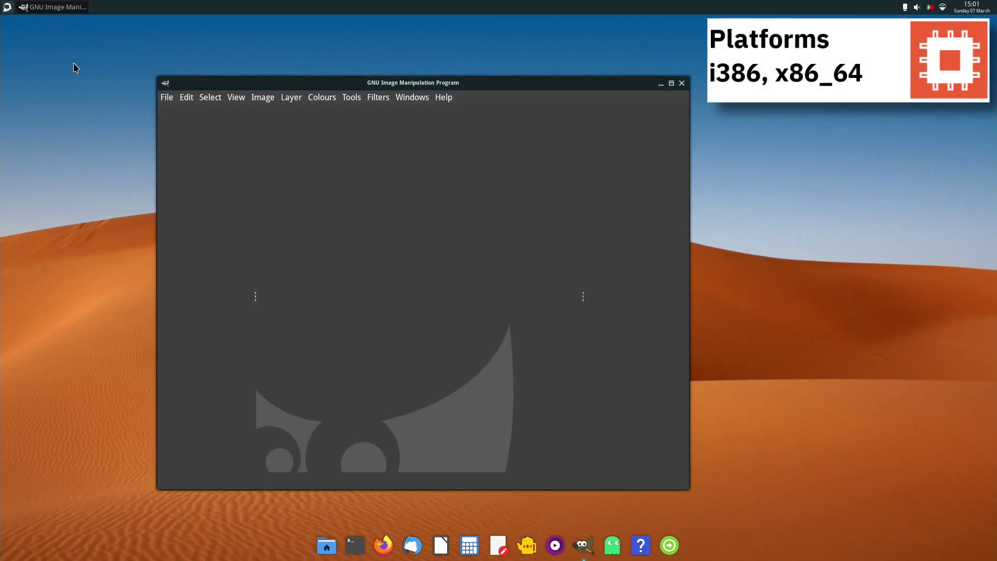
click(682, 83)
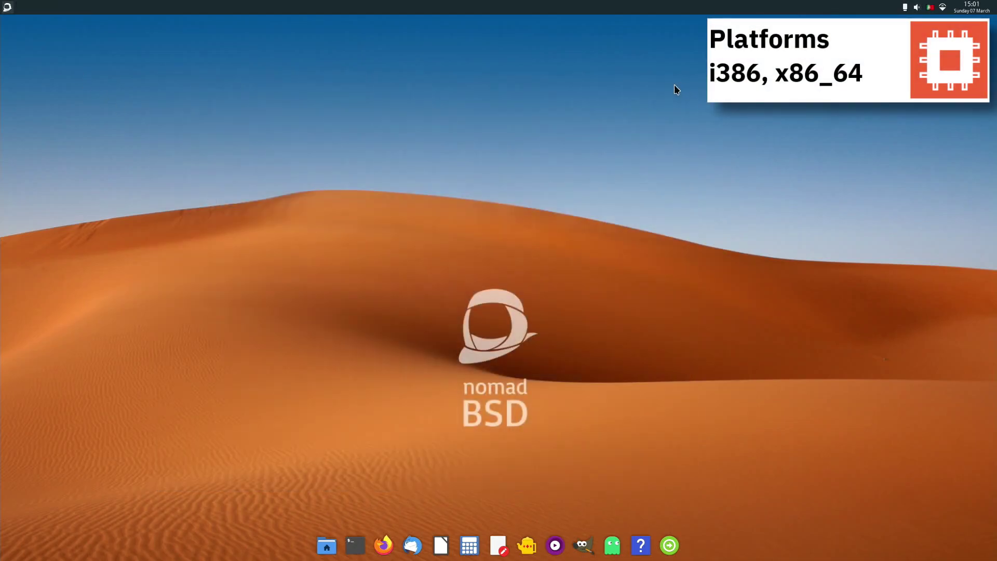
Step: Launch Firefox from the Network menu, move it to the screen centre, then close it
click(8, 7)
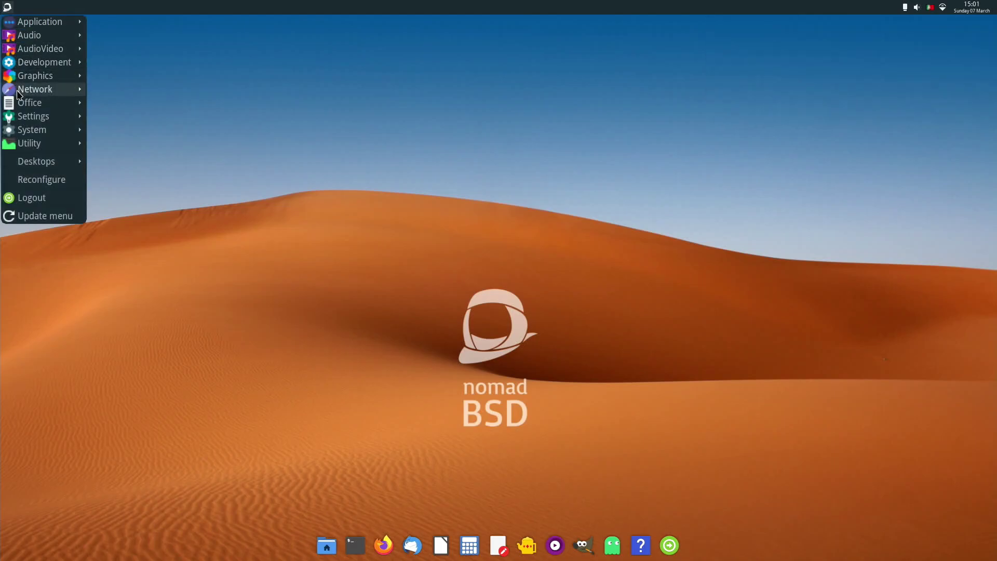
mouse_move(18, 93)
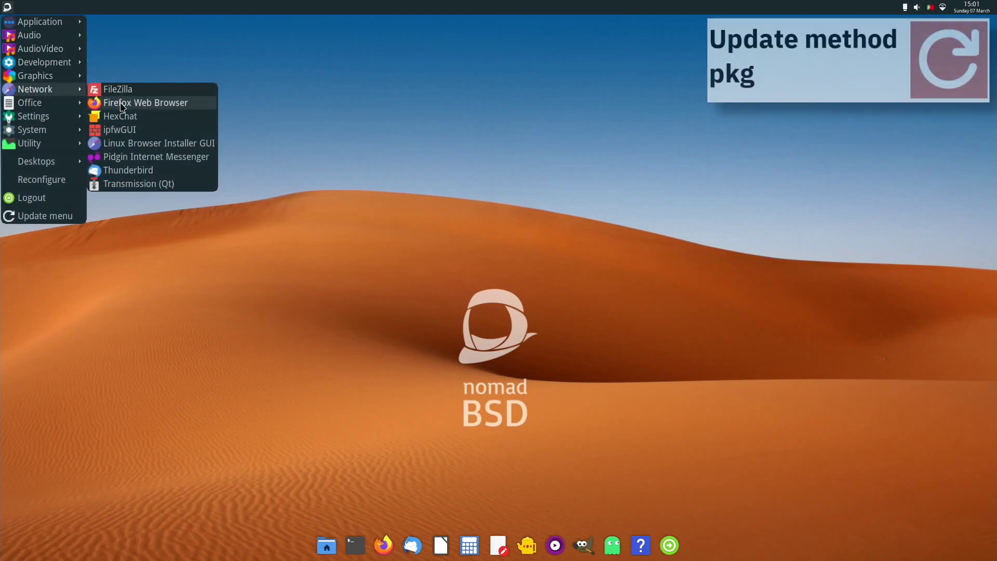
click(111, 64)
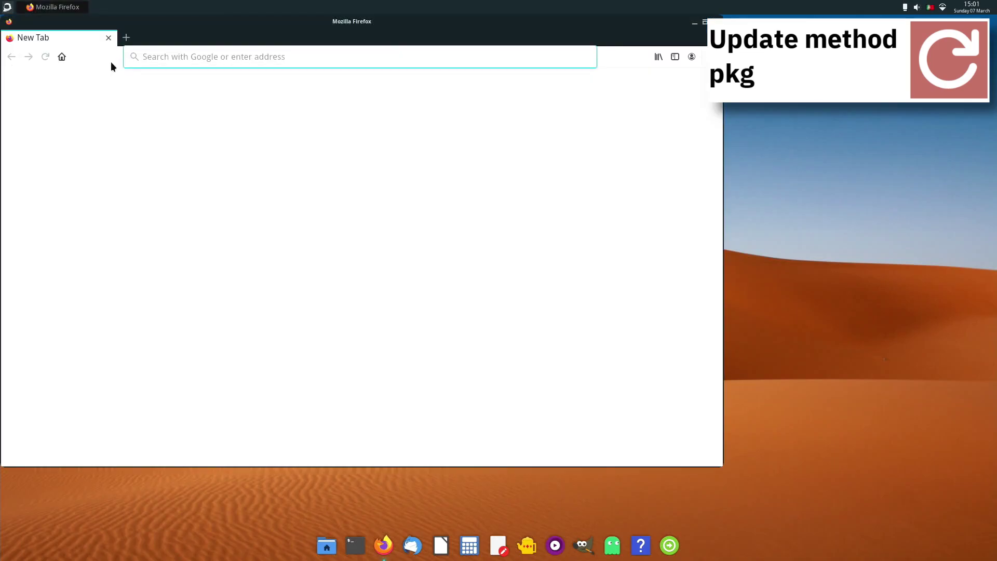
drag(208, 29, 345, 73)
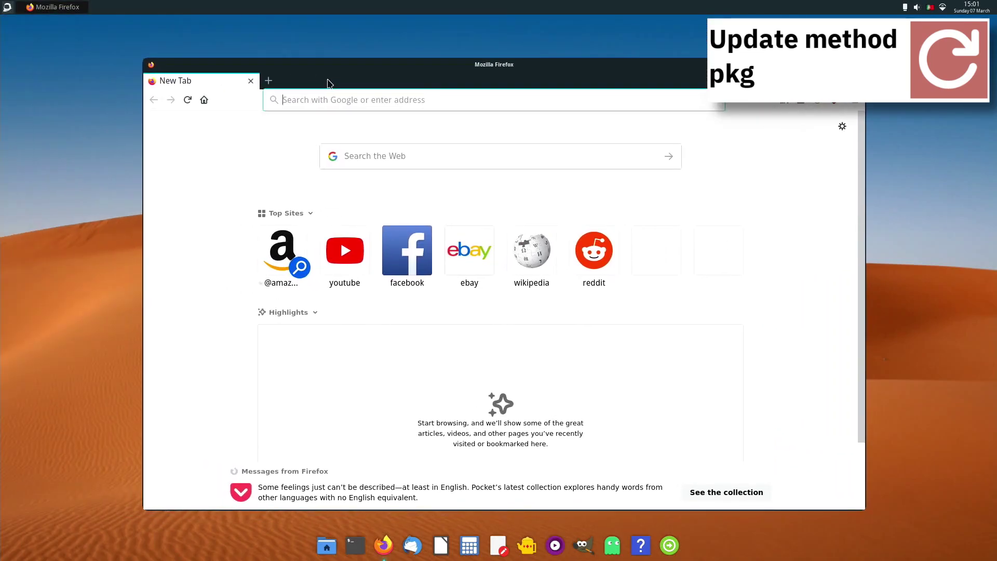
click(858, 65)
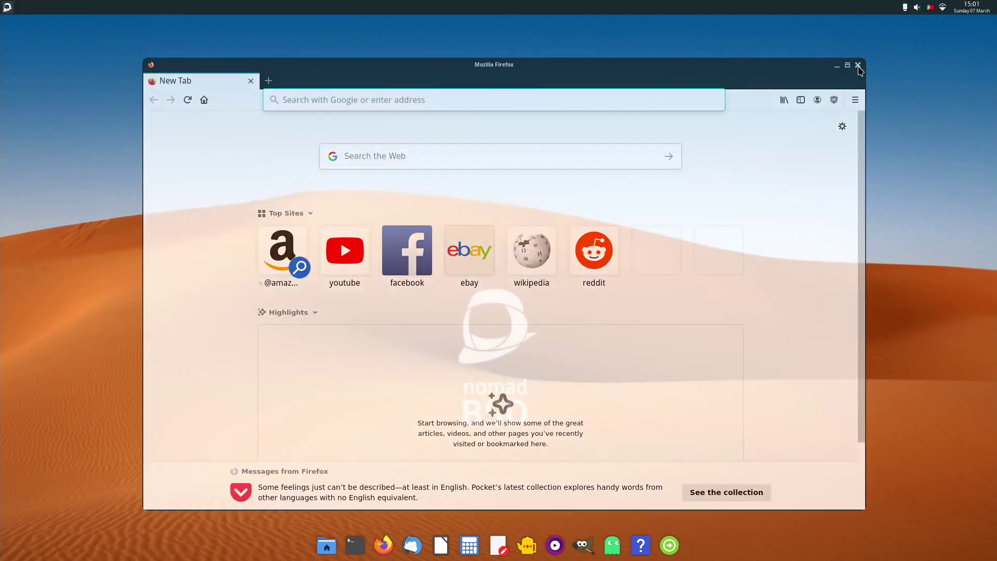
Step: Launch LibreOffice Writer from the Office menu, then close it
click(8, 8)
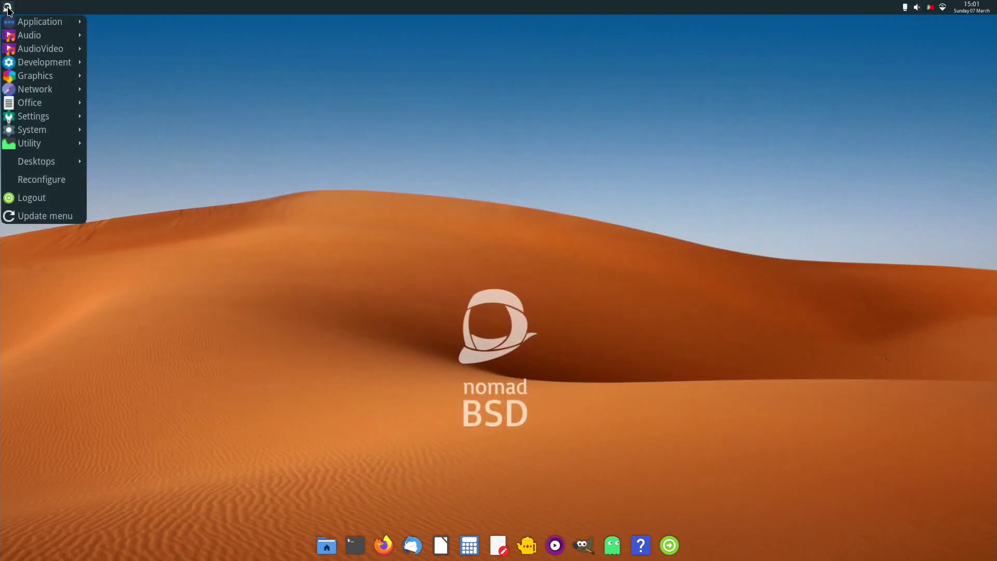
mouse_move(12, 102)
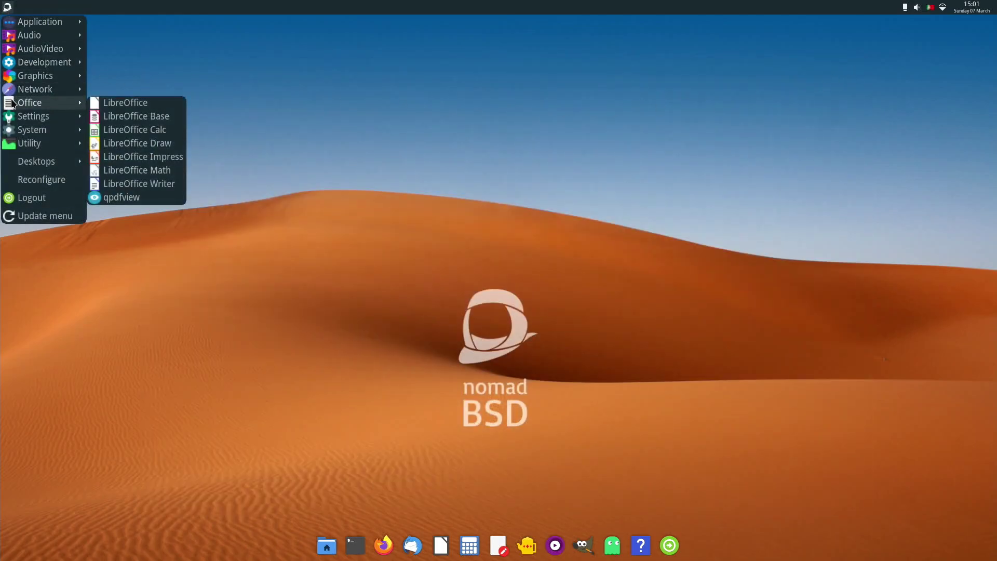
click(125, 184)
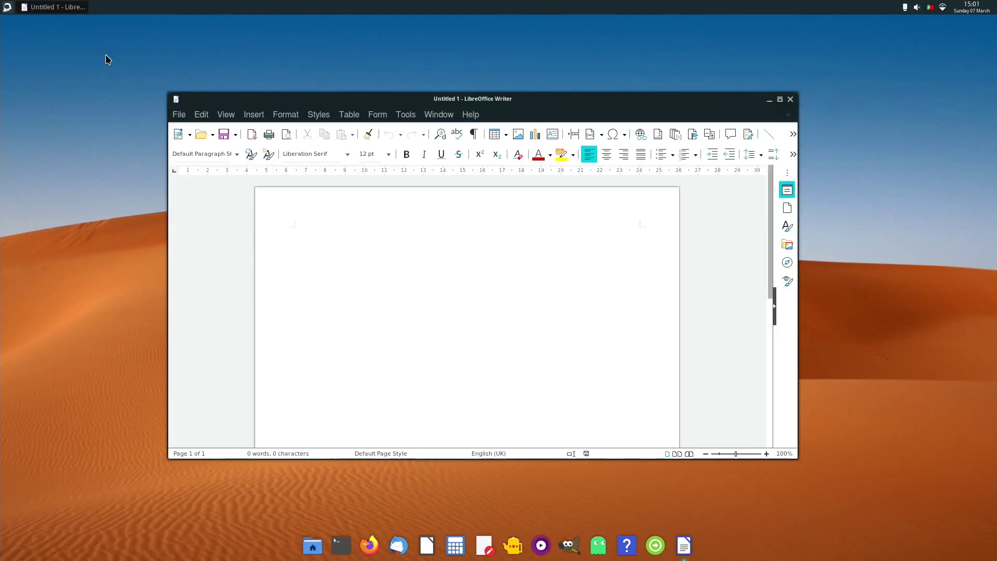
click(790, 98)
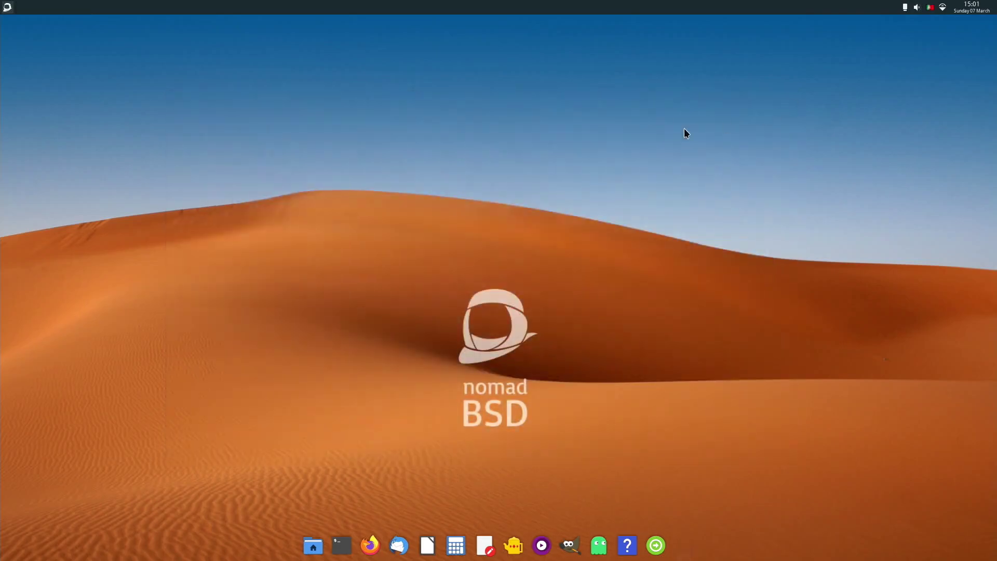
Step: Launch the OctoPkg package manager from the System menu, then close it
click(8, 9)
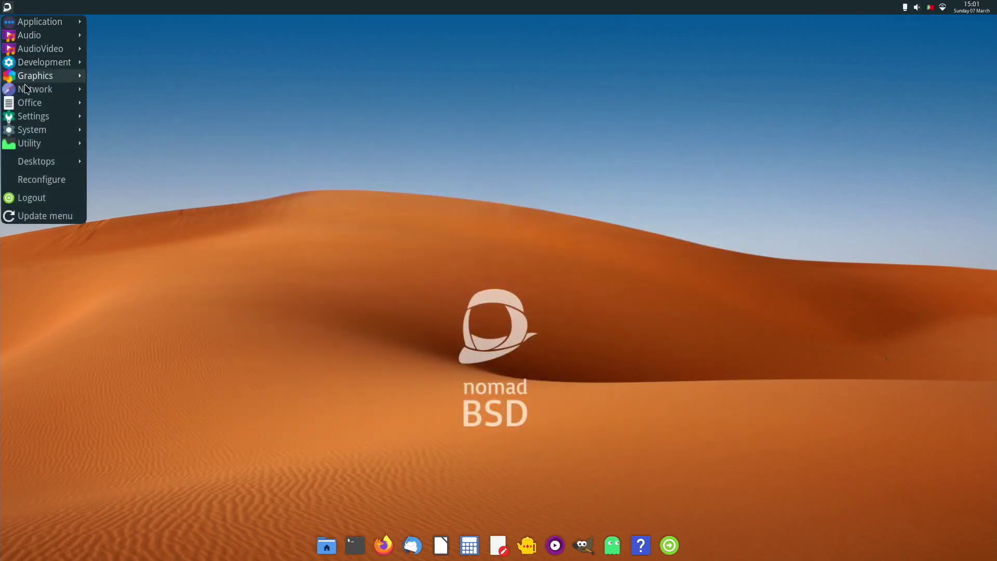
mouse_move(26, 116)
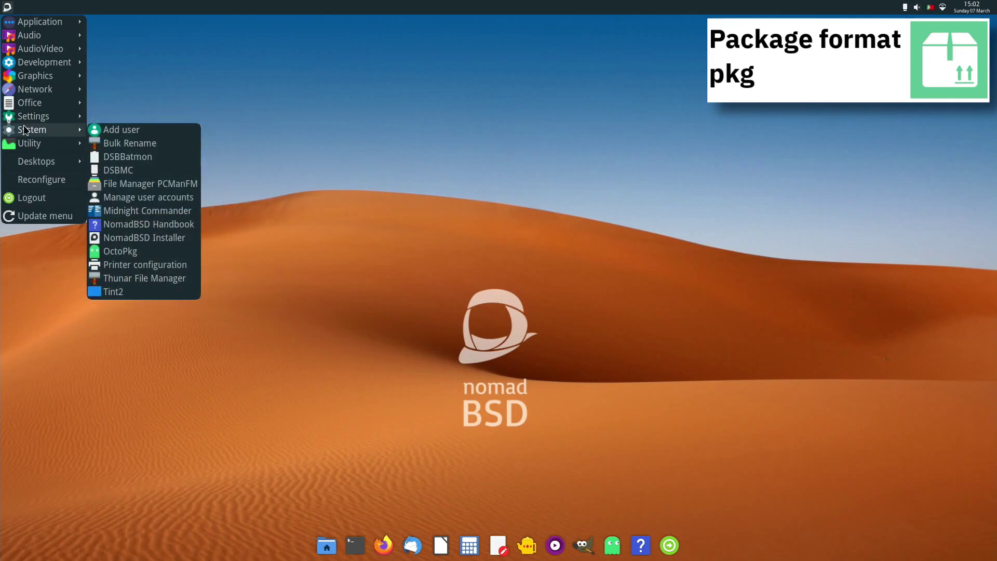
click(104, 252)
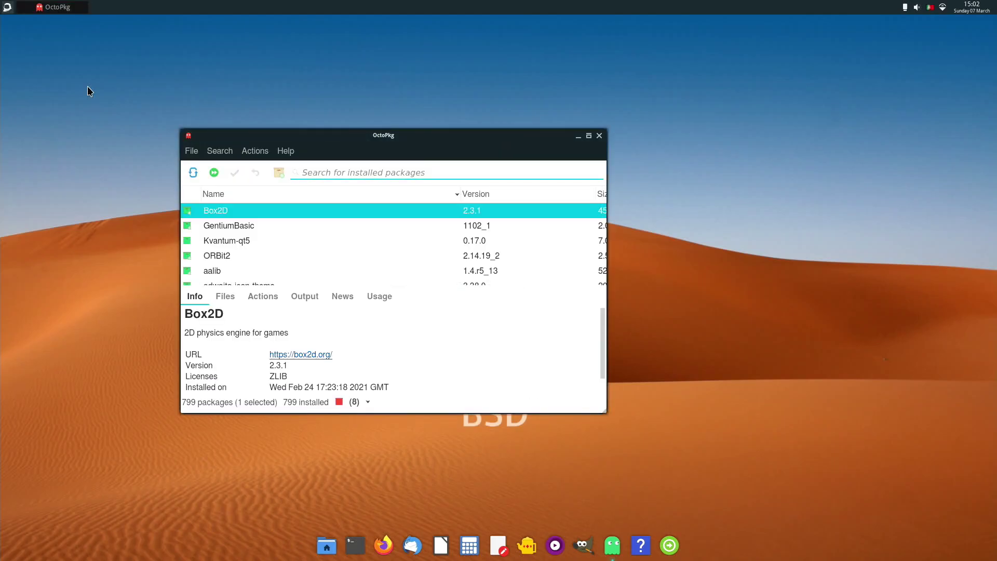
click(600, 137)
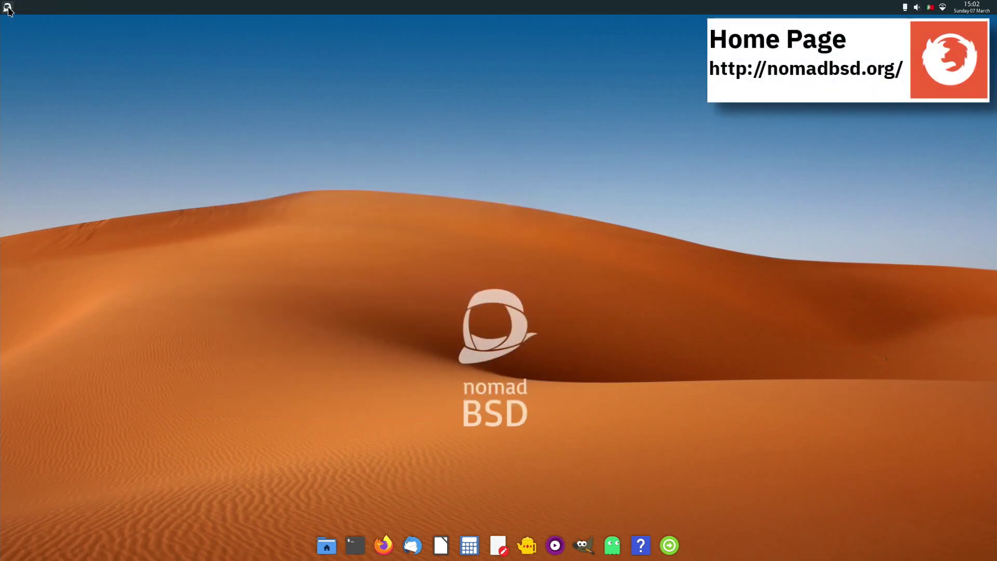
Step: Launch Galculator from the Utility section of the root menu so it shows 0
click(8, 7)
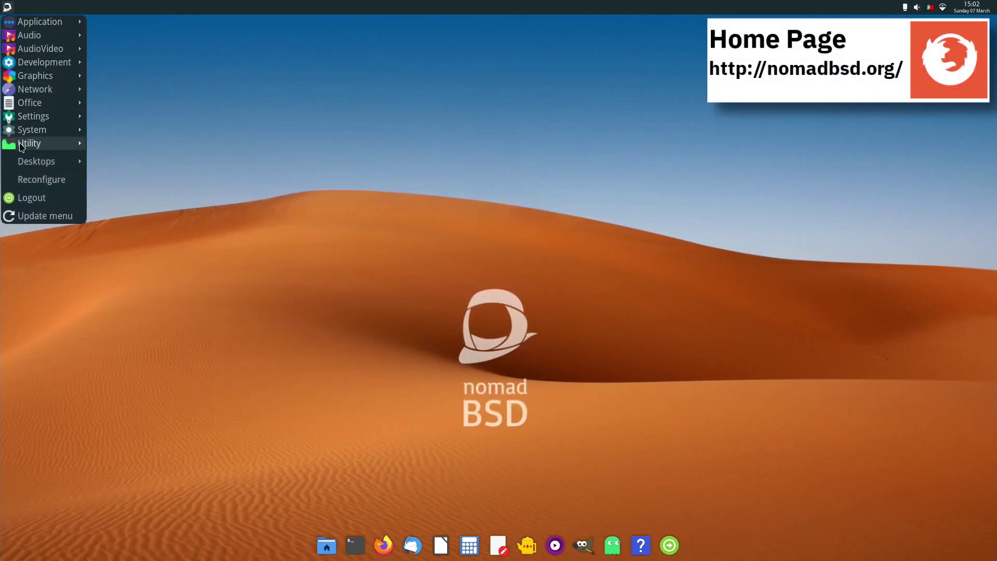
mouse_move(21, 147)
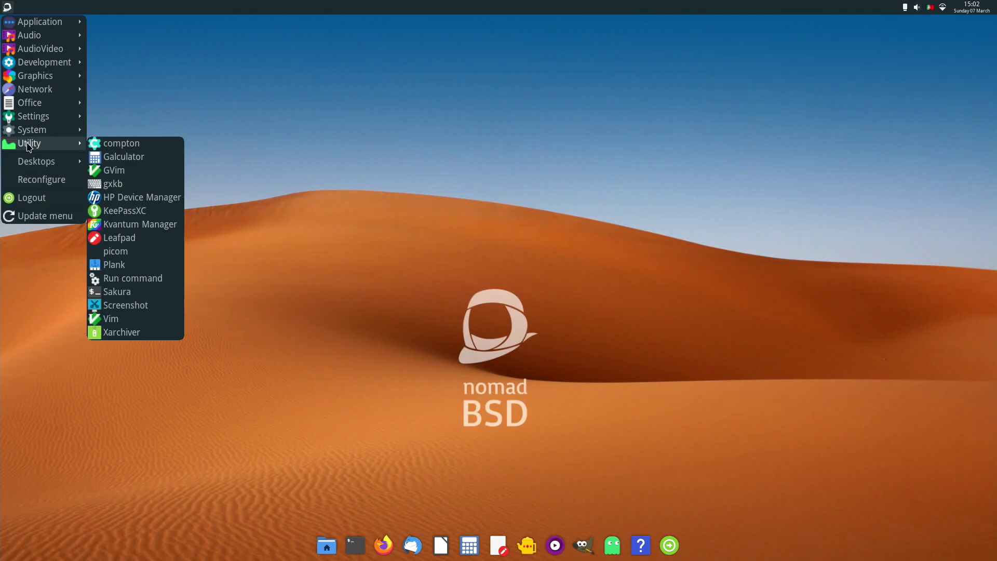
click(112, 158)
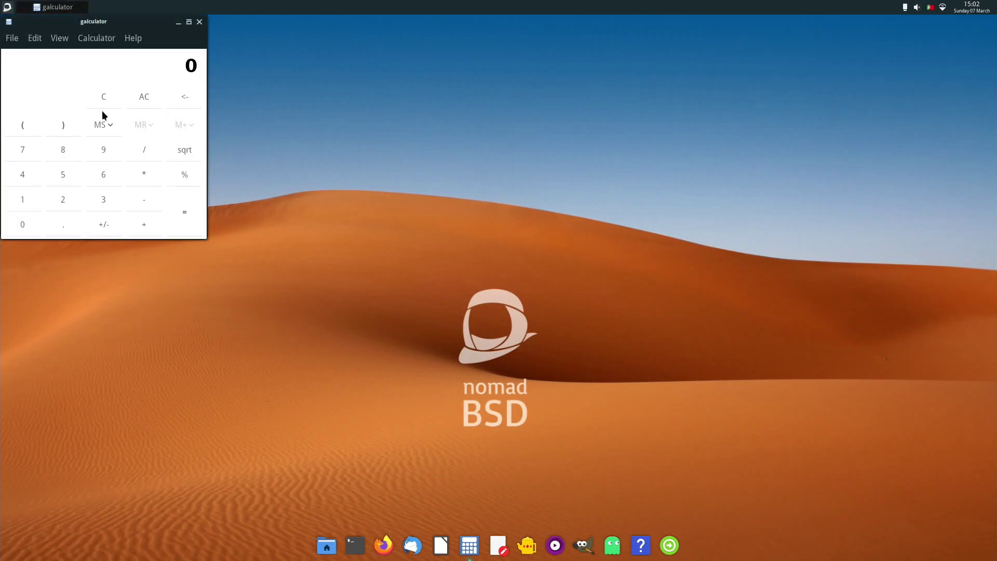